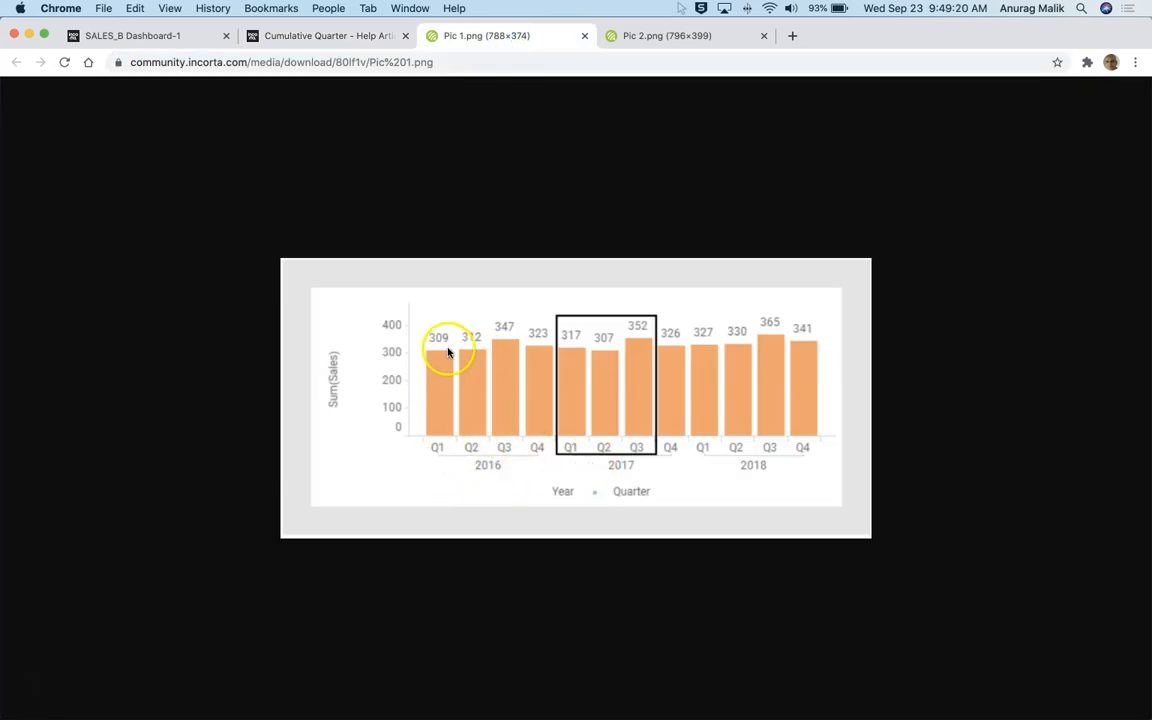
Add a new insight to SALES_B Dashboard-1 and set its visualization to Aggregated Table
left_click(648, 37)
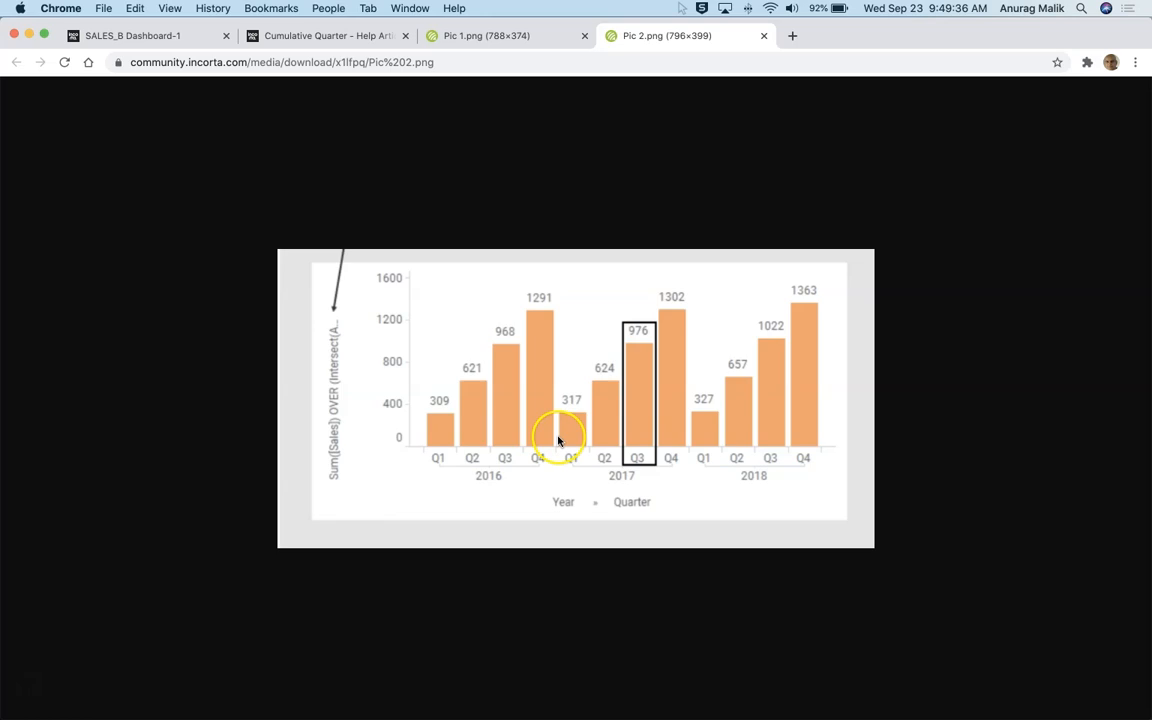
left_click(165, 35)
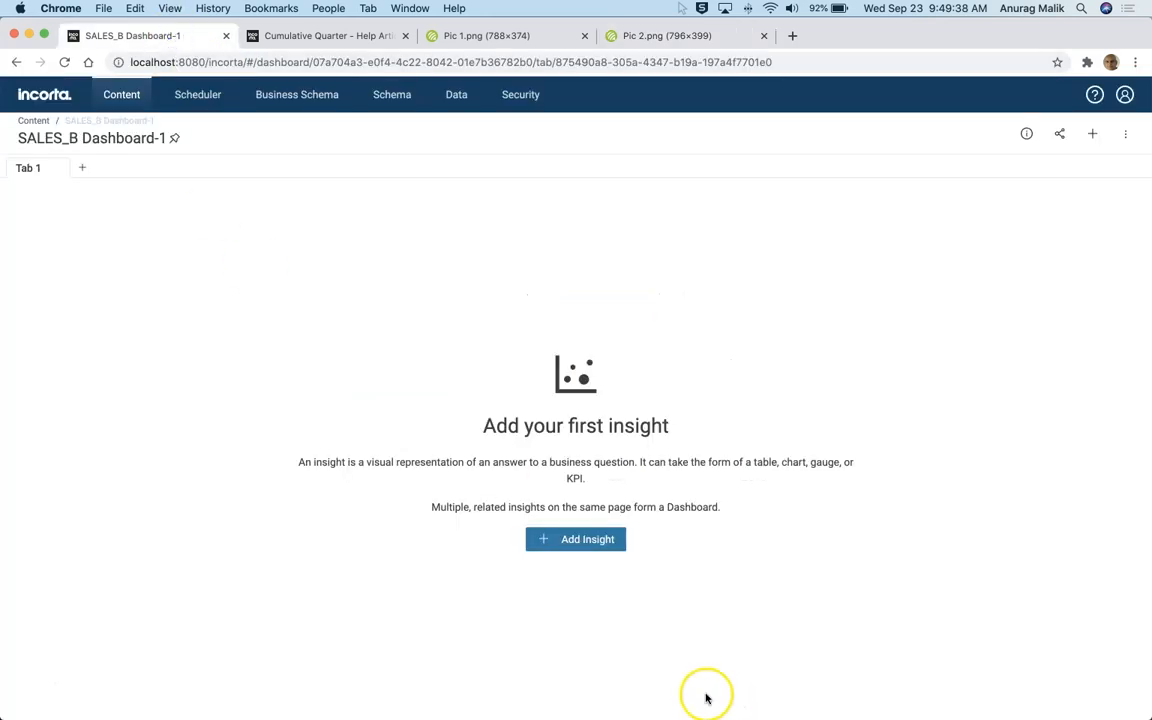
left_click(548, 540)
left_click(314, 172)
left_click(315, 301)
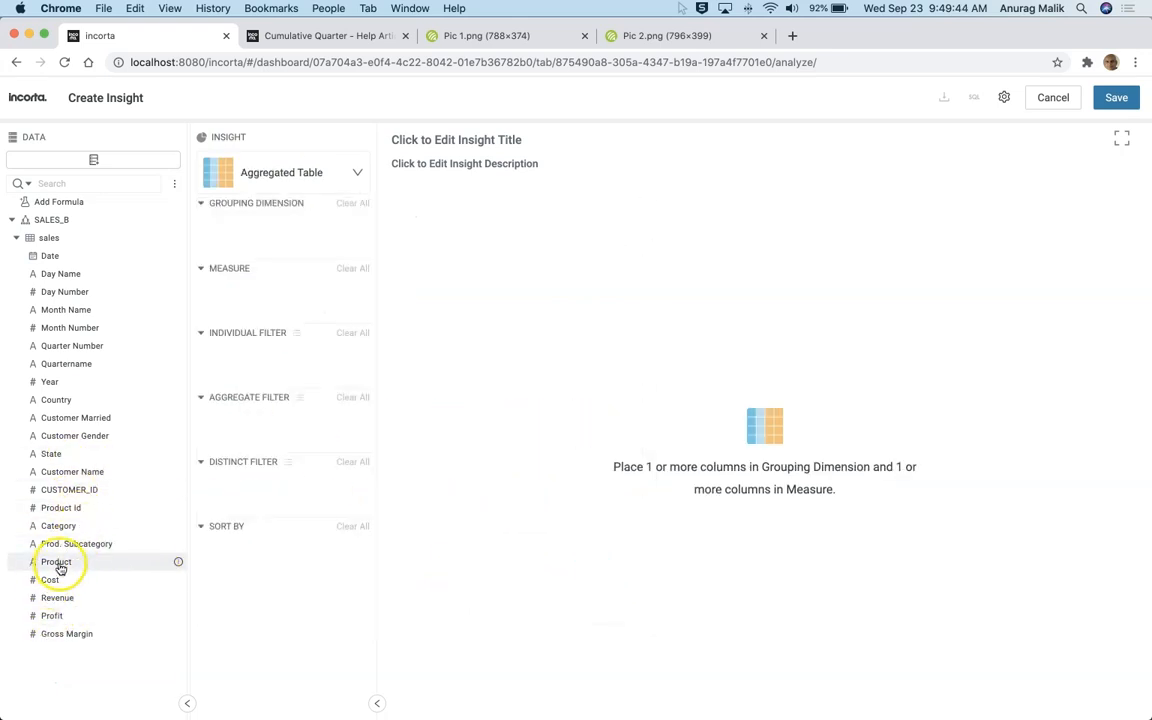
Group the table by Year and Quarter Number with Revenue as the measure, and enable Revenue's Running Total
left_click_drag(49, 381, 280, 226)
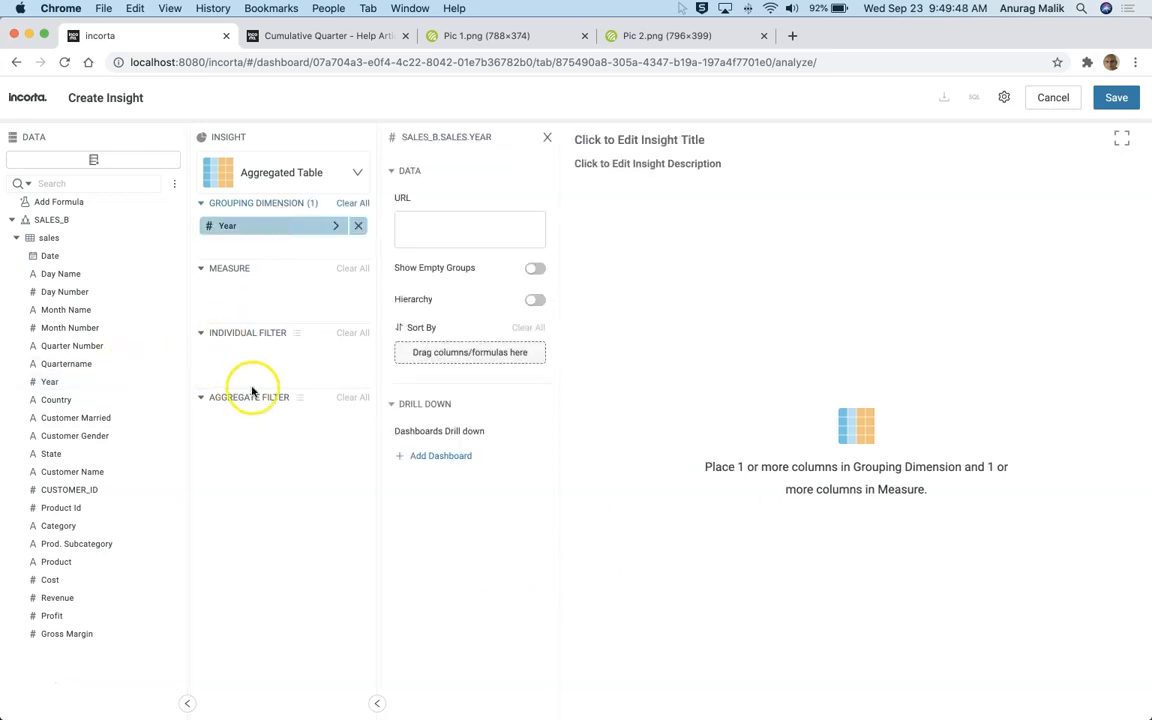
left_click_drag(72, 346, 276, 247)
left_click_drag(40, 597, 254, 319)
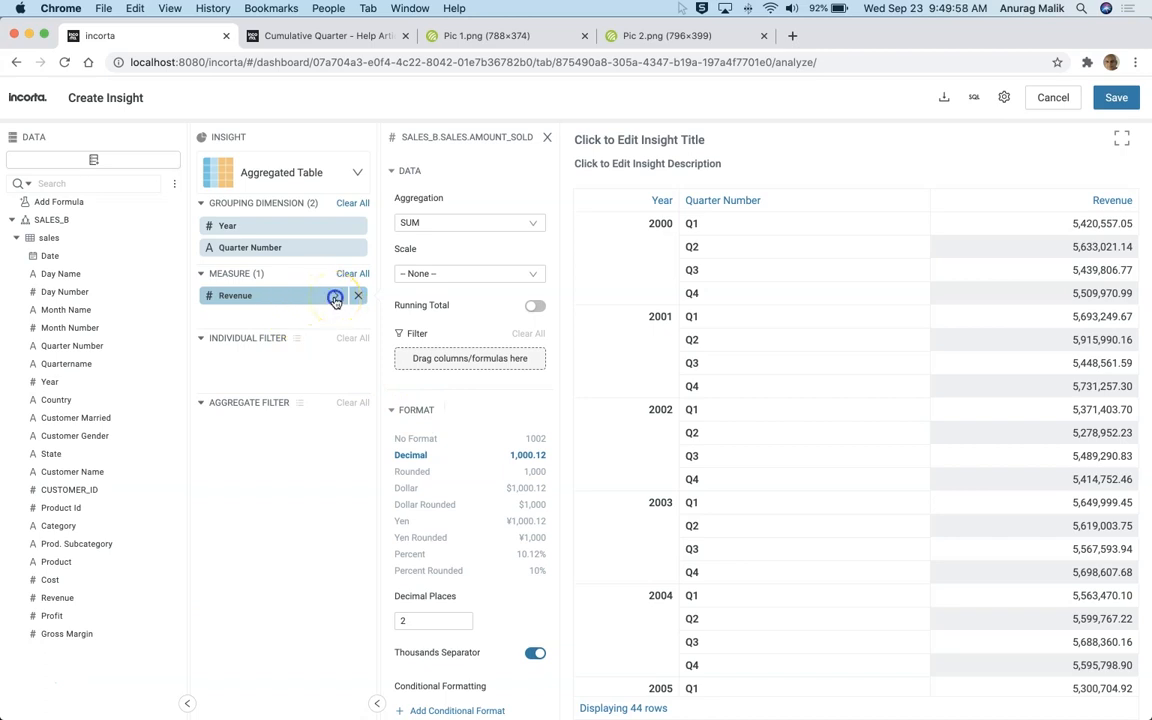
left_click(533, 306)
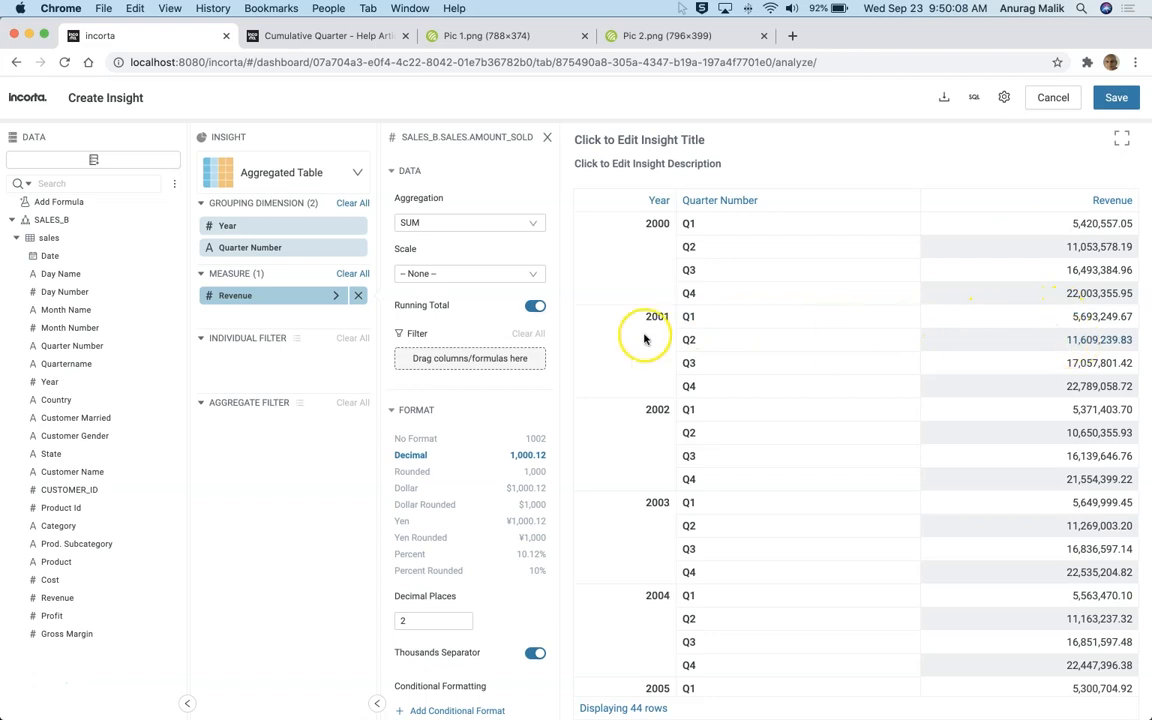
Change the insight's visualization to Dual X-Axis and title it "Revenue by Year"
left_click(338, 169)
scroll(442, 416, "down", 5)
left_click(599, 474)
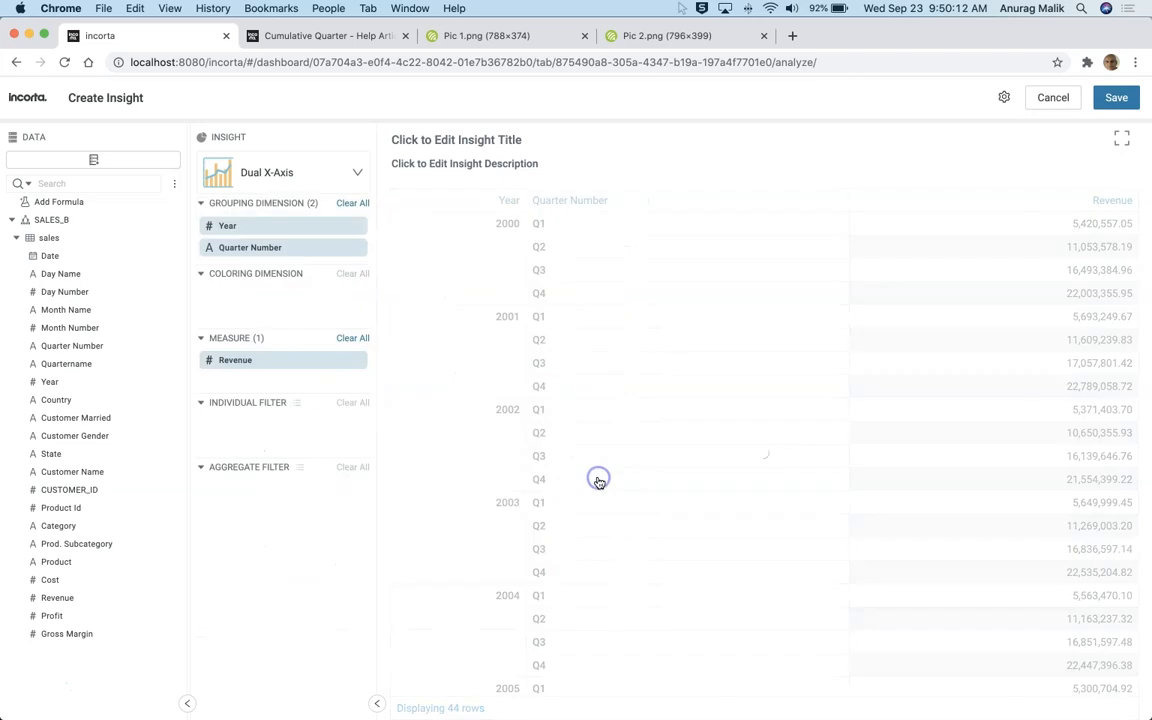
left_click(482, 136)
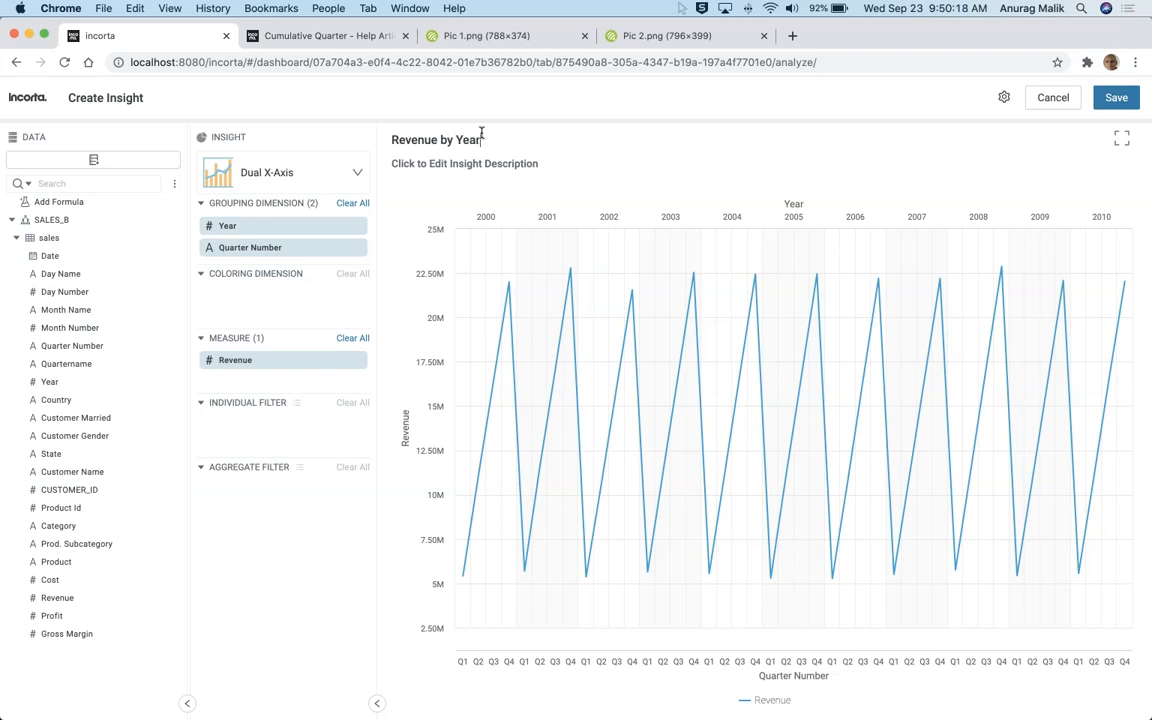
Set the Revenue measure's chart type to Column and save the insight
left_click(336, 360)
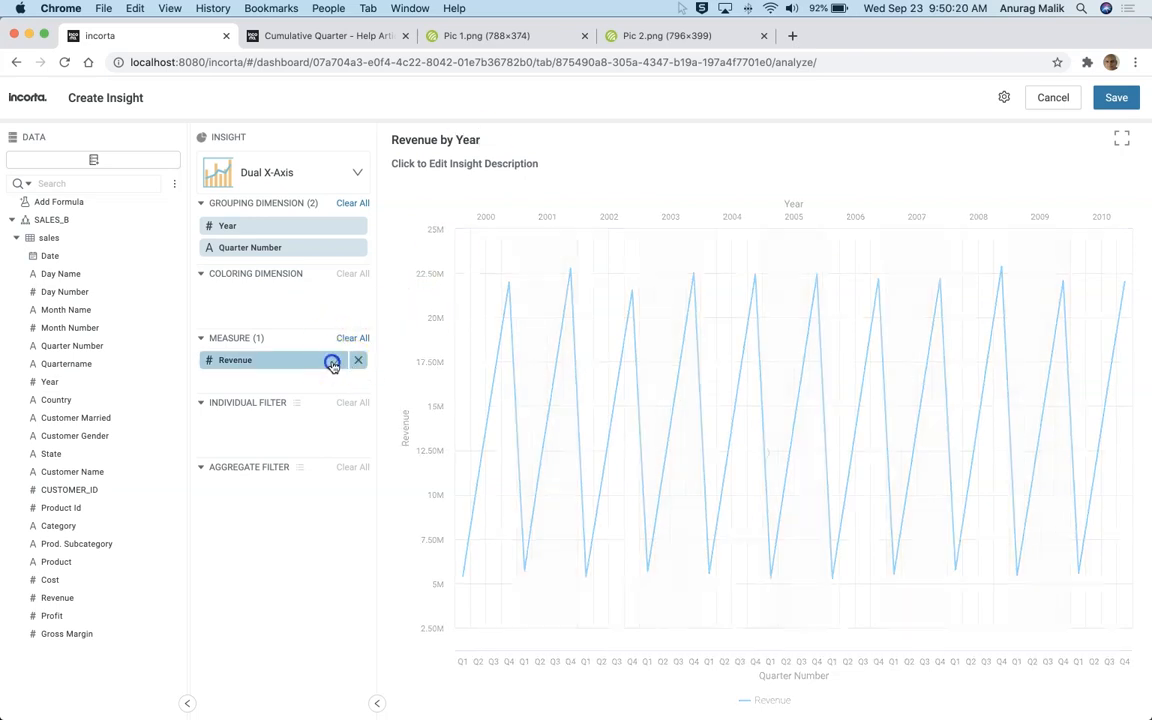
scroll(495, 480, "down", 5)
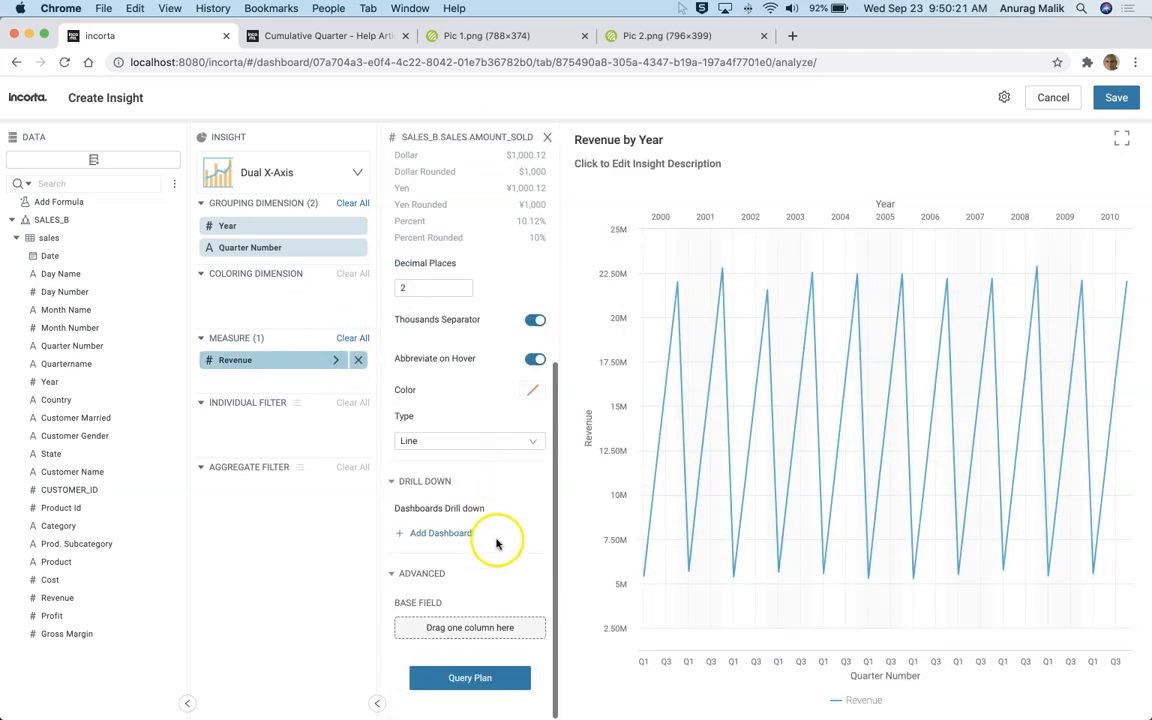
left_click(507, 441)
left_click(425, 588)
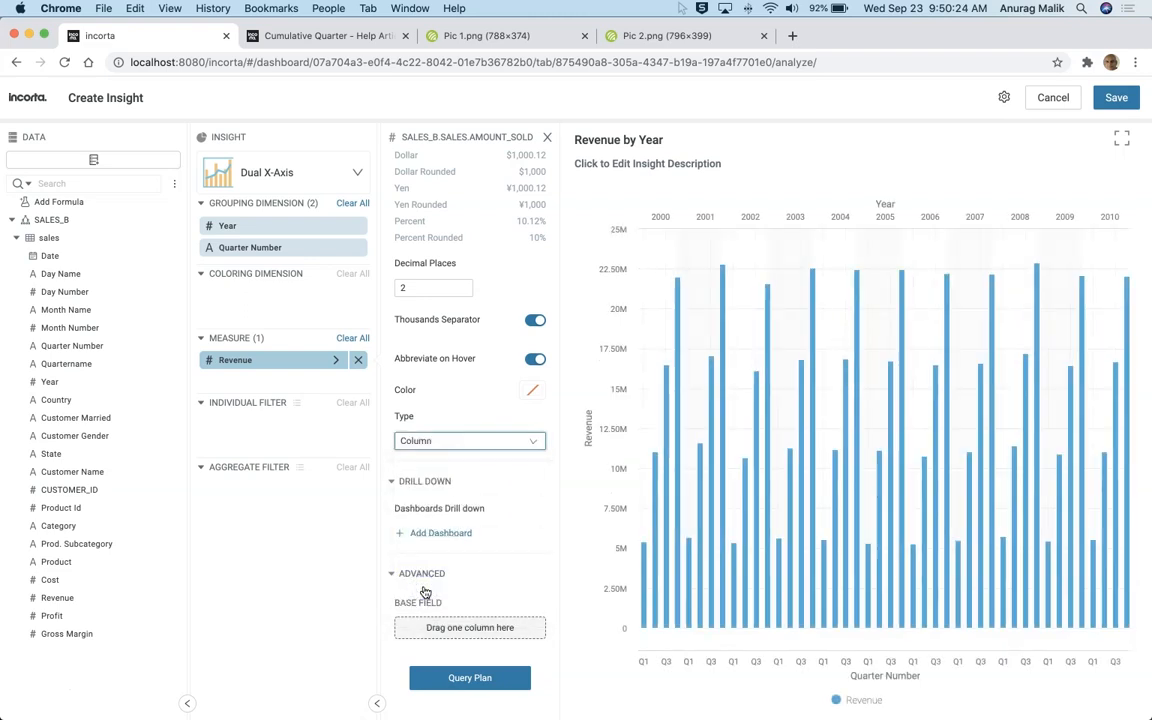
left_click(1116, 100)
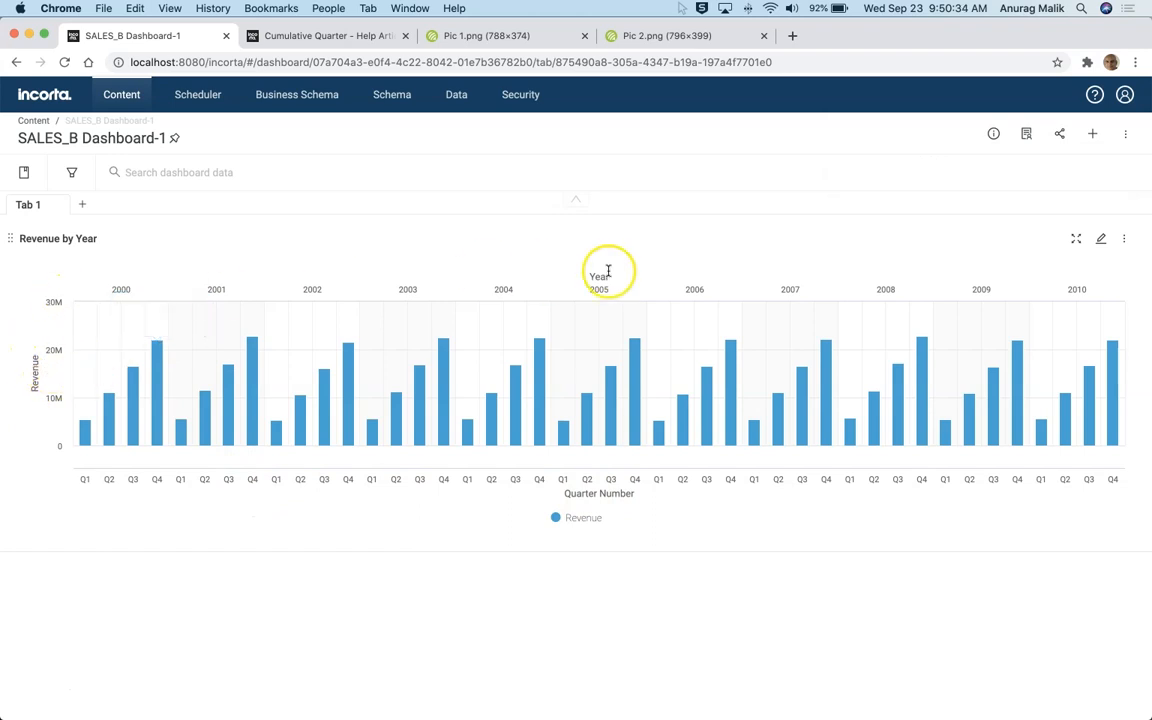
Turn off the legend, X-axis title and Y-axis title of the Revenue by Year insight, and save it
left_click(1104, 242)
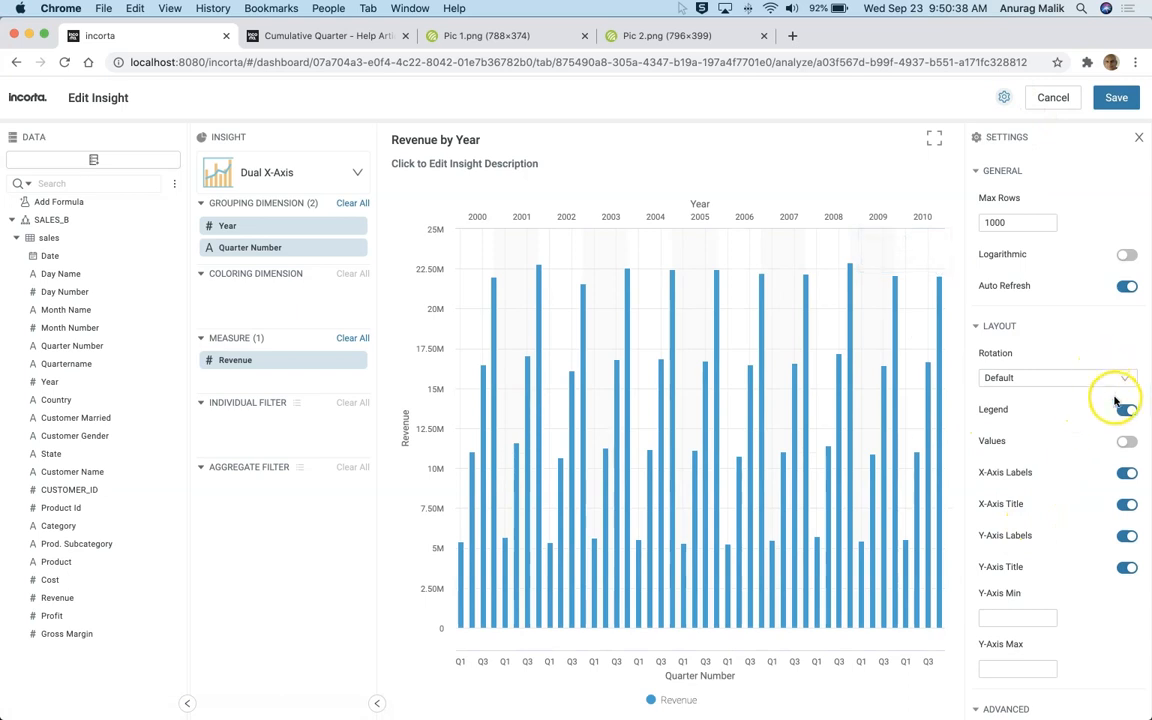
left_click(1127, 410)
left_click(1126, 505)
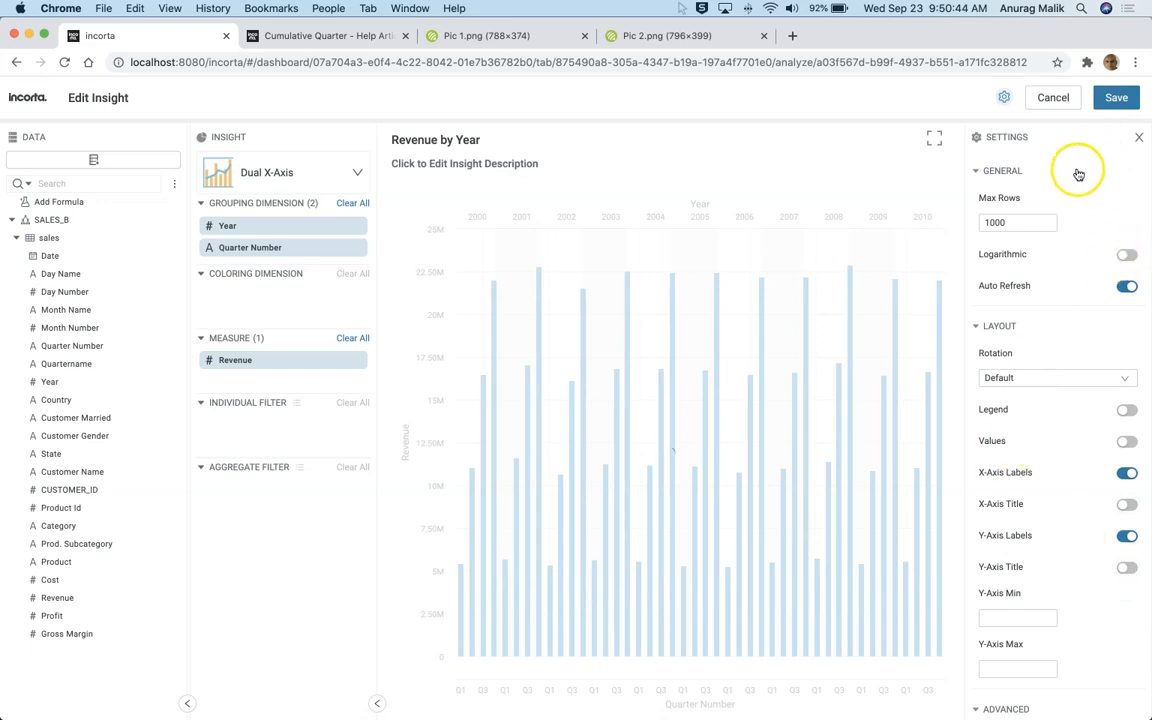
left_click(1113, 99)
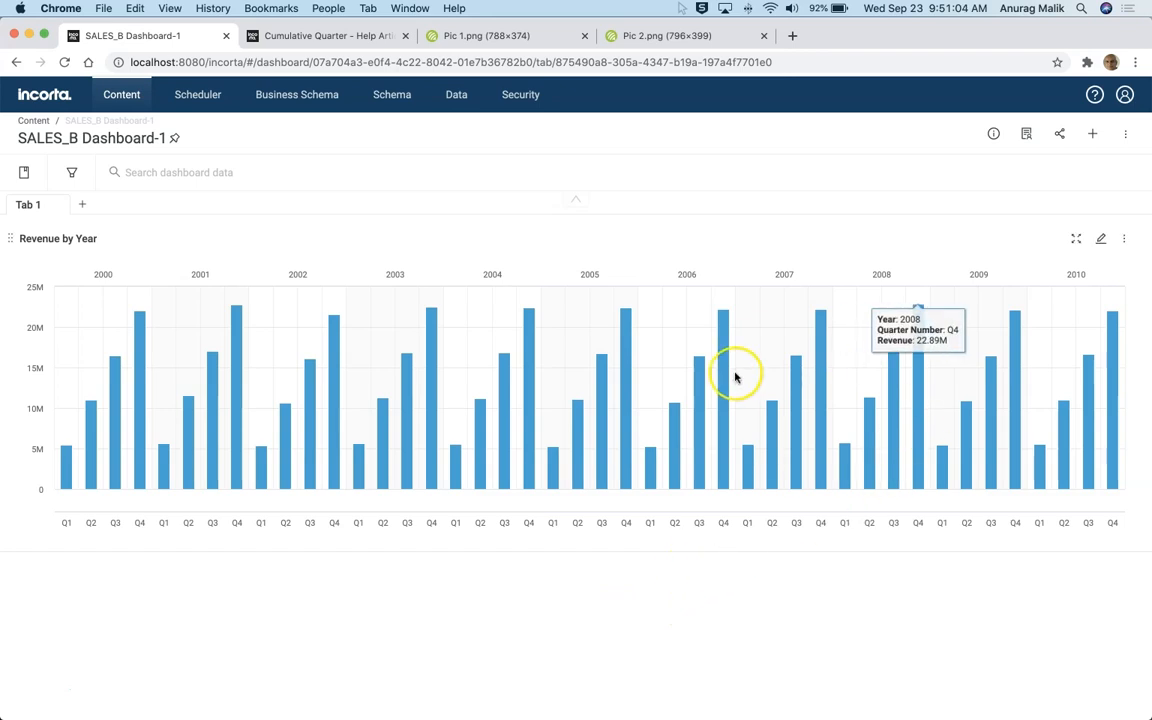
Add a presentation variable to the dashboard filters with display name "Last N Years" and variable name p_n
left_click(1121, 134)
left_click(1064, 229)
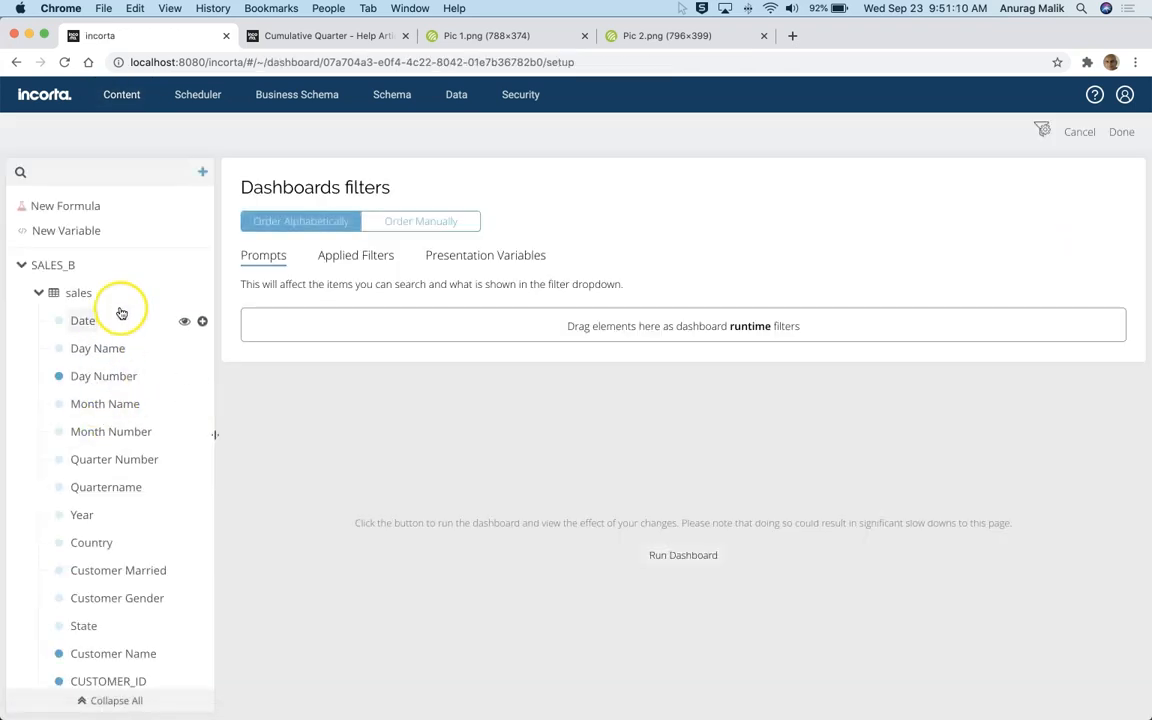
left_click(478, 258)
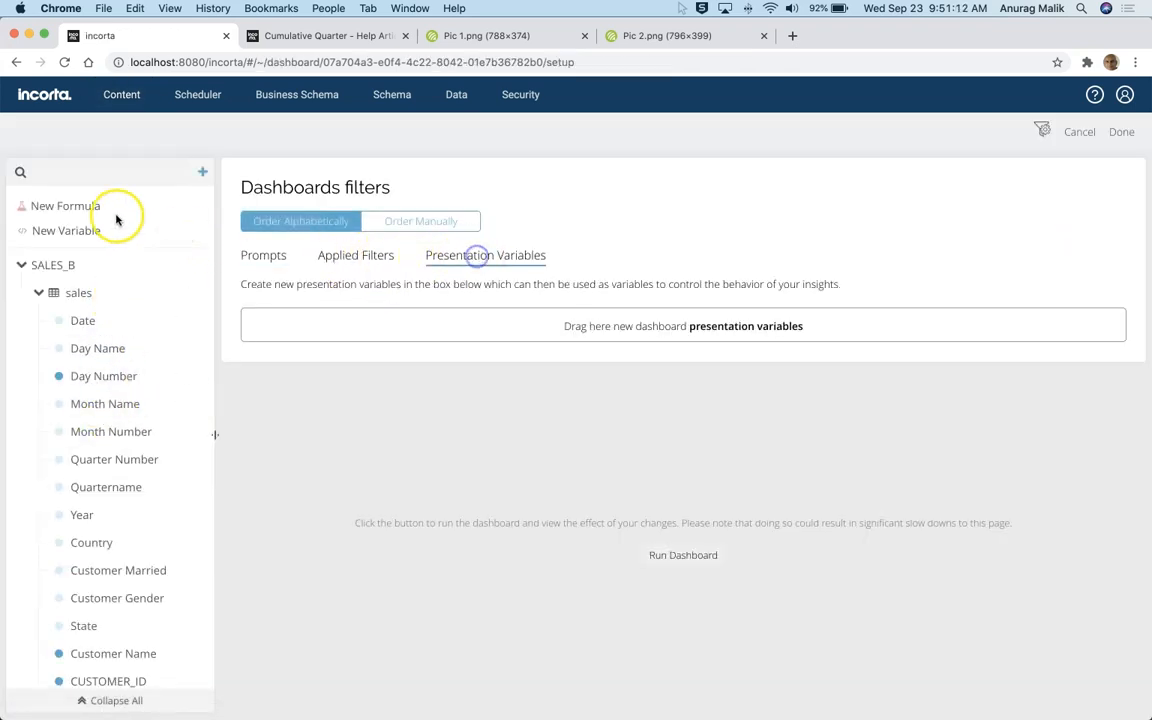
left_click_drag(41, 229, 323, 334)
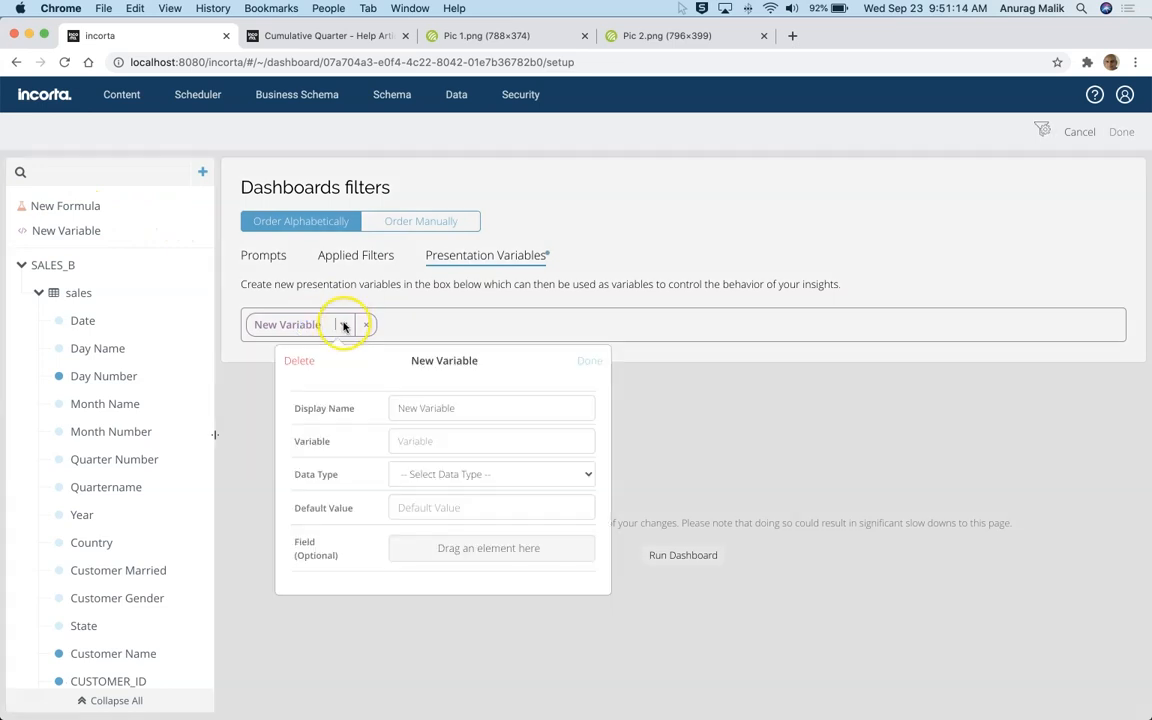
left_click_drag(457, 407, 411, 405)
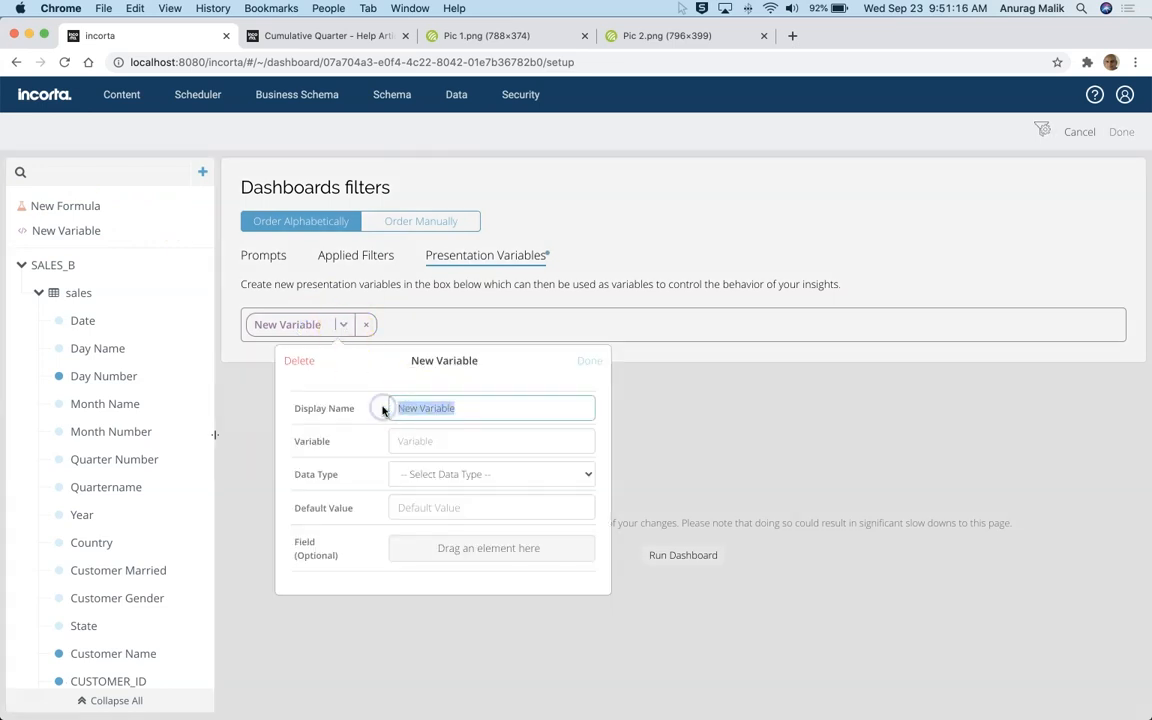
type("Last N Ye")
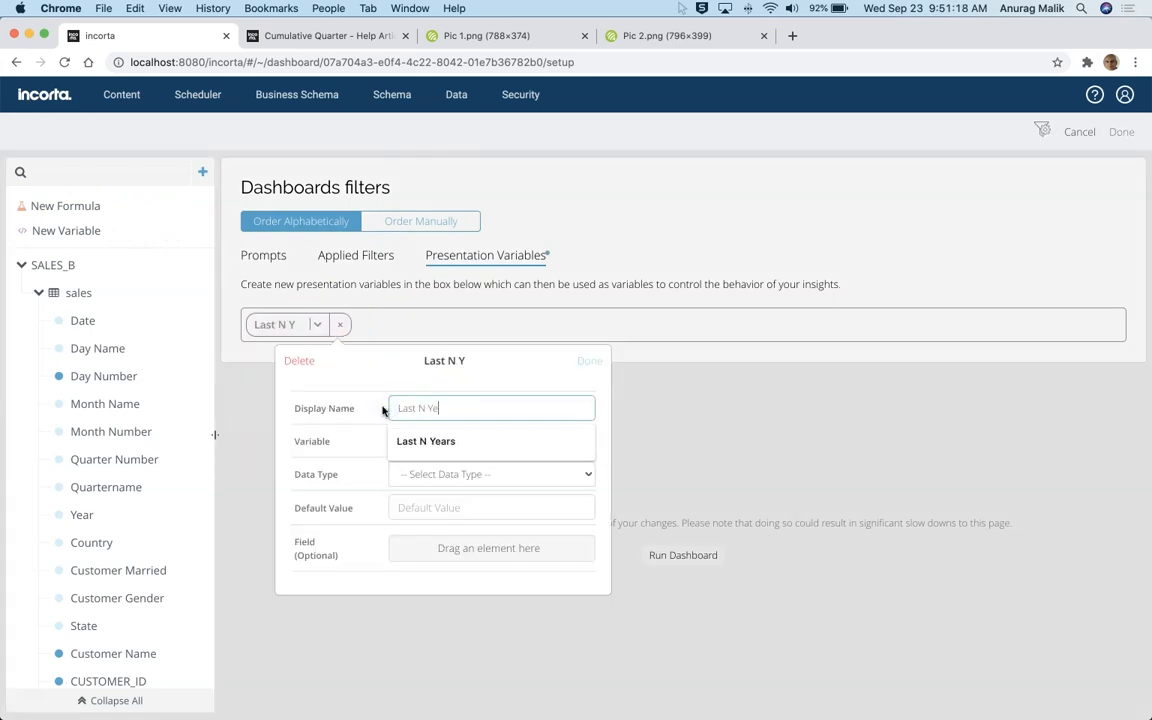
type("ars")
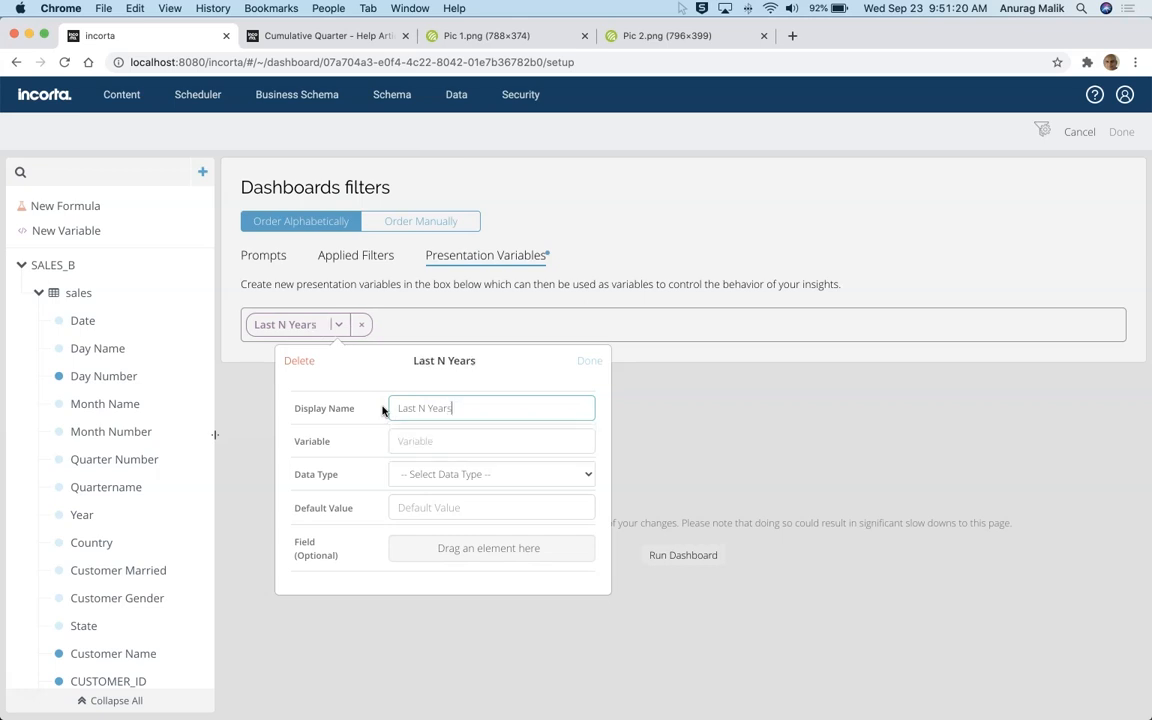
type("p_n")
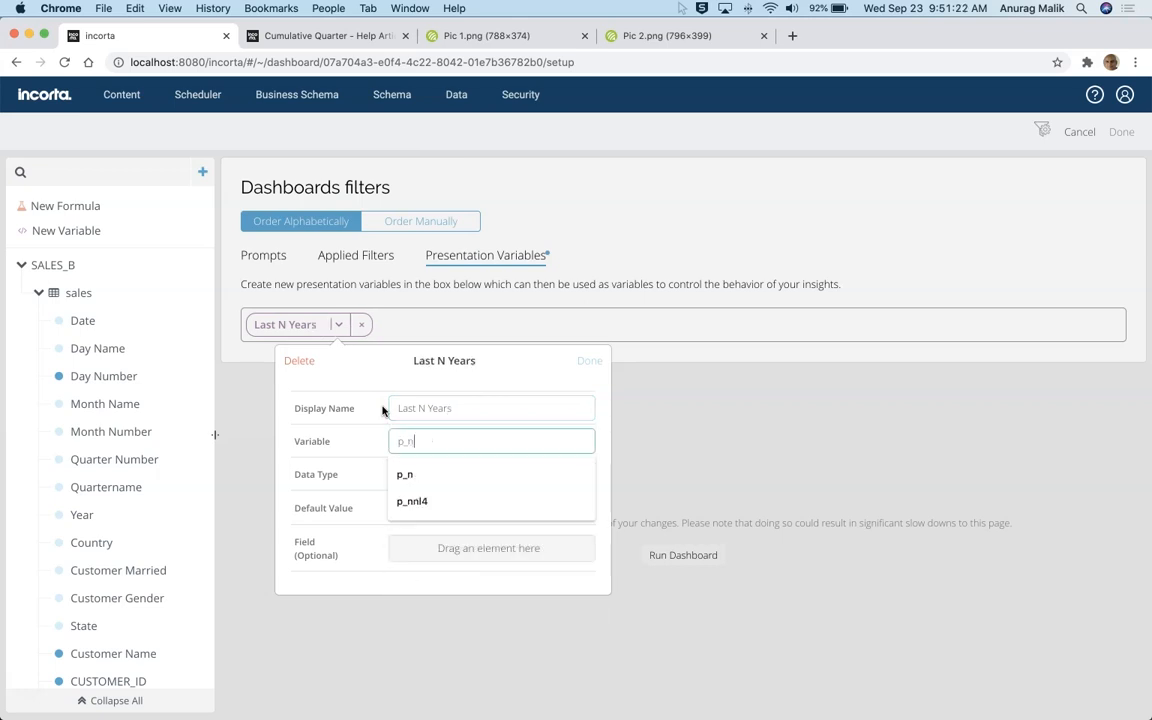
Set the Last N Years variable's data type to integer with default value 2, and save the dashboard filters
left_click(442, 474)
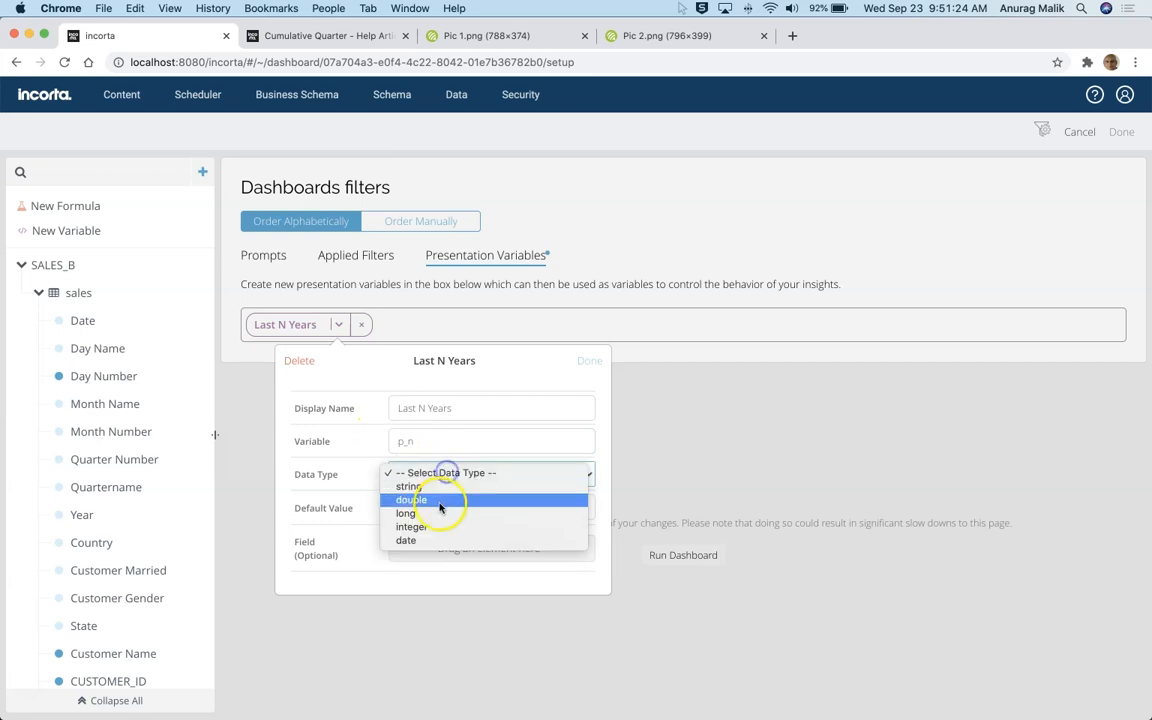
left_click(436, 527)
left_click(426, 510)
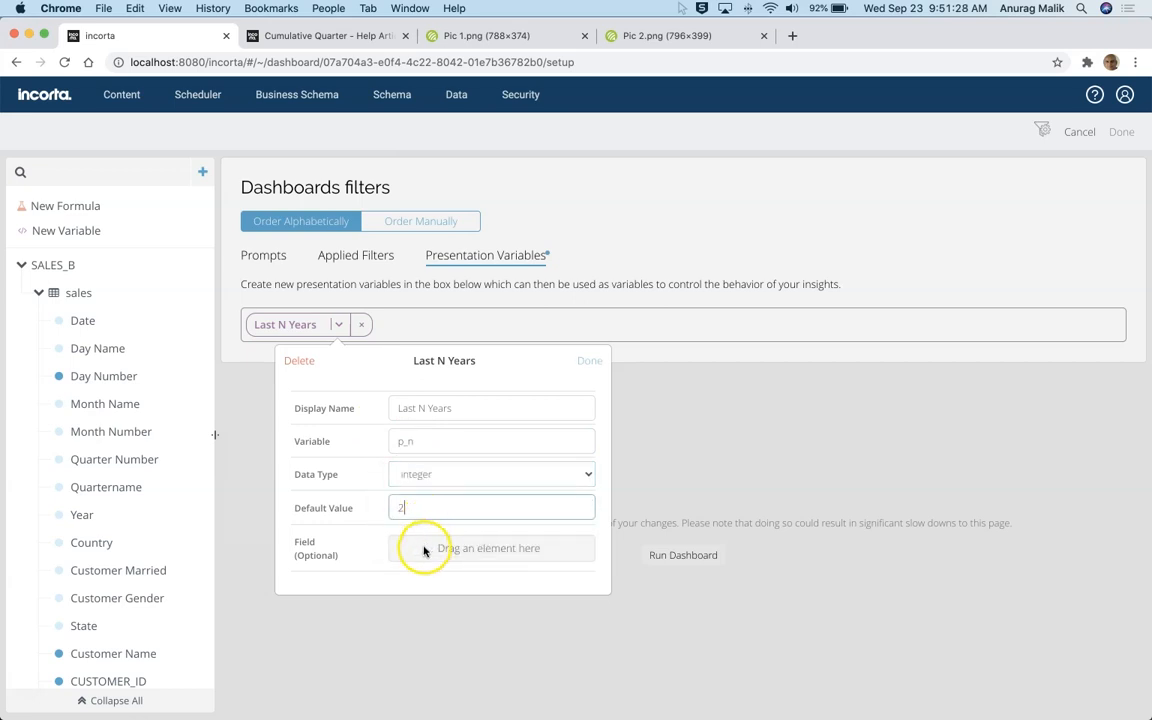
left_click(588, 361)
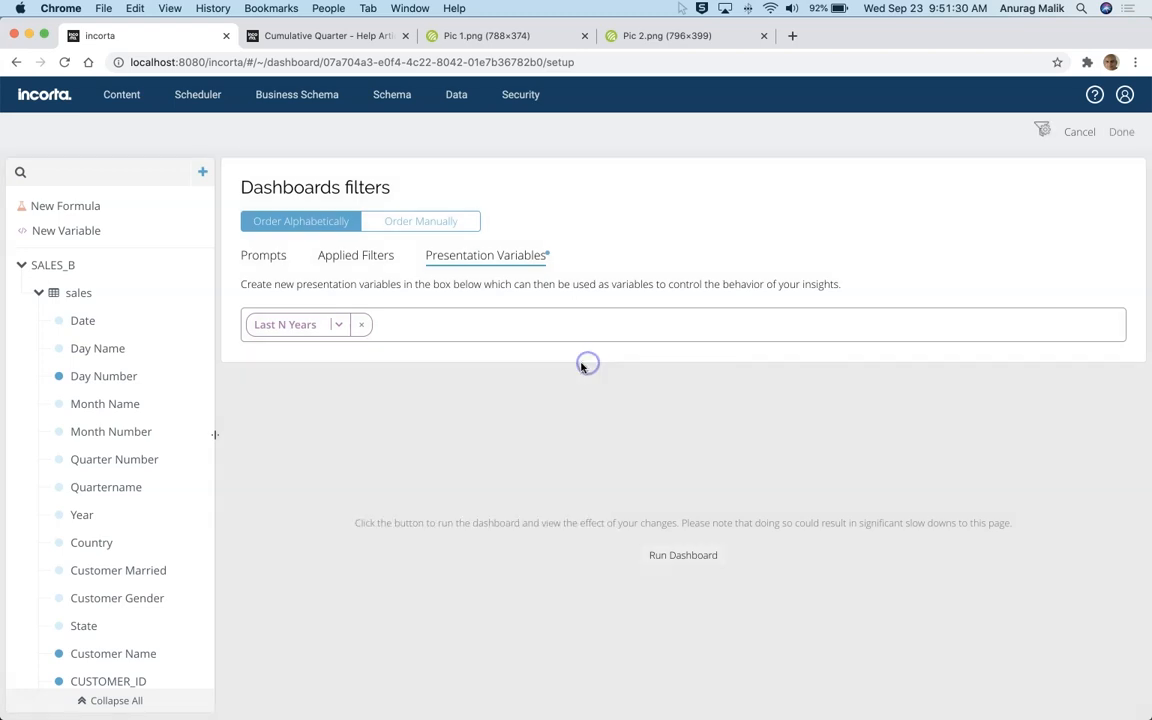
left_click(1121, 134)
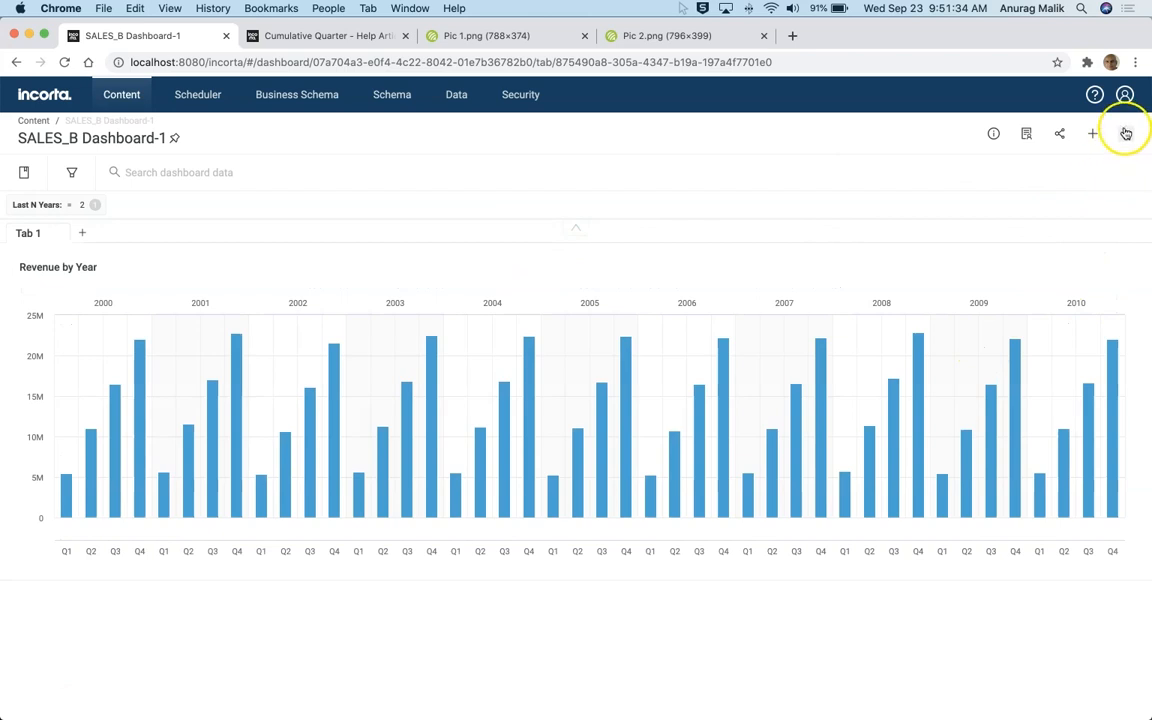
Reopen the dashboard's filter management and add a new formula to its applied filters
left_click(1124, 134)
left_click(1060, 229)
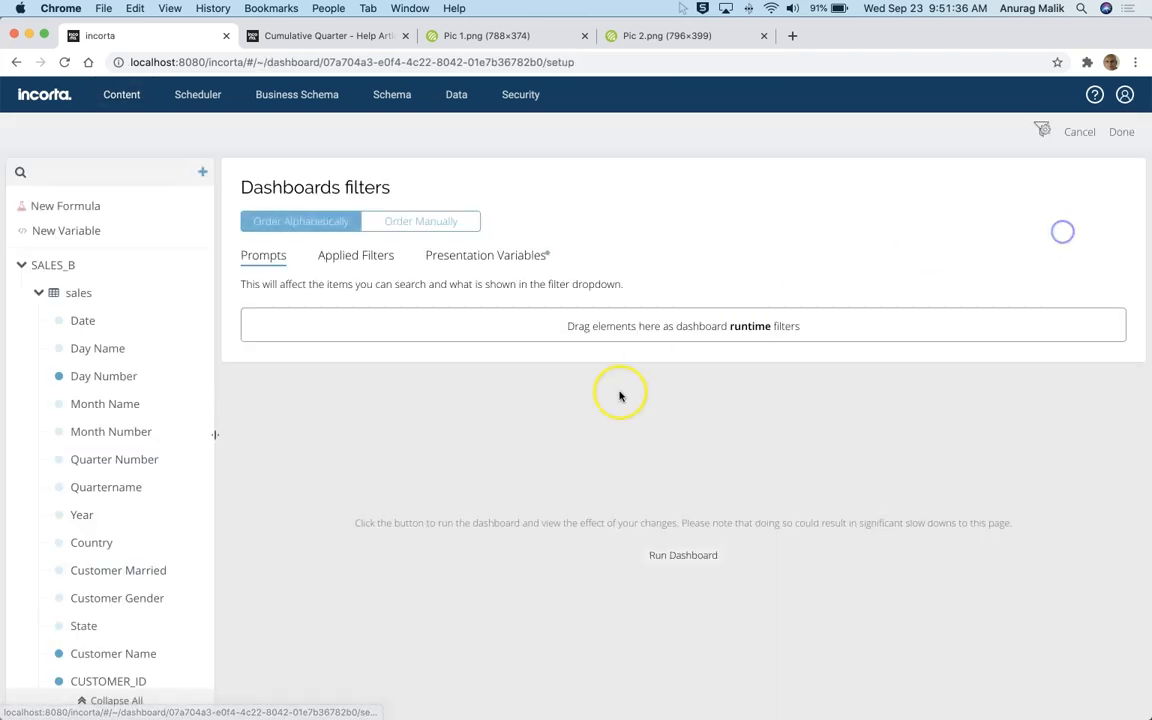
left_click(360, 261)
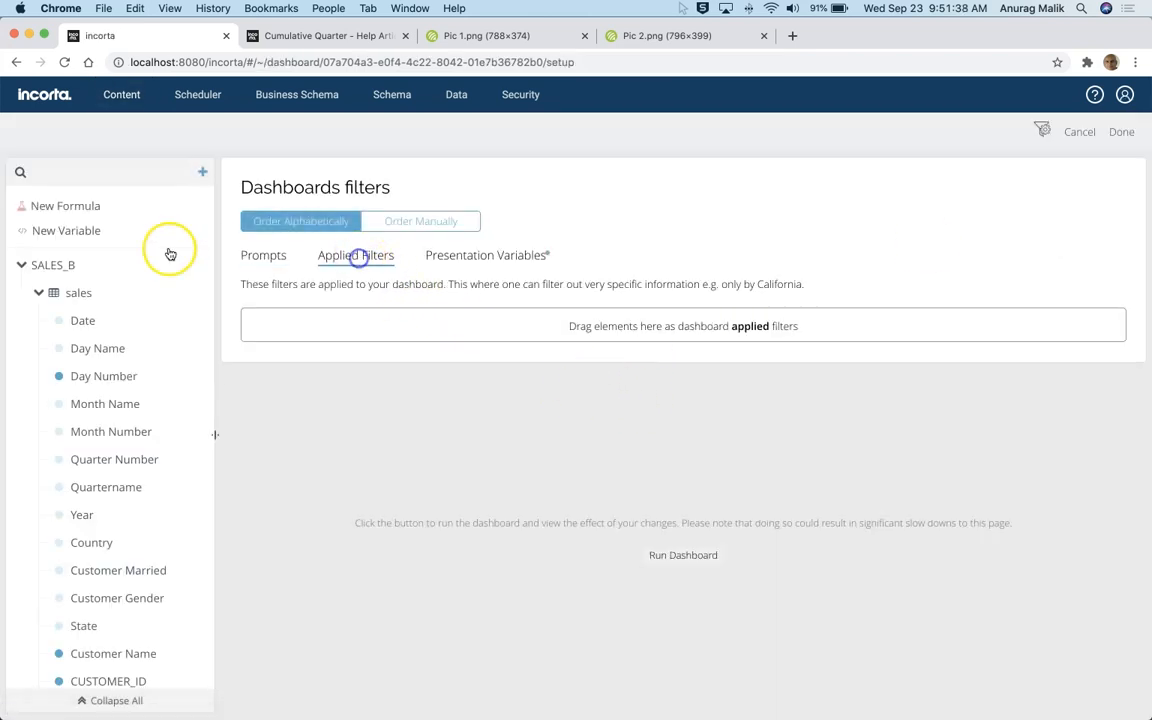
left_click_drag(60, 207, 324, 309)
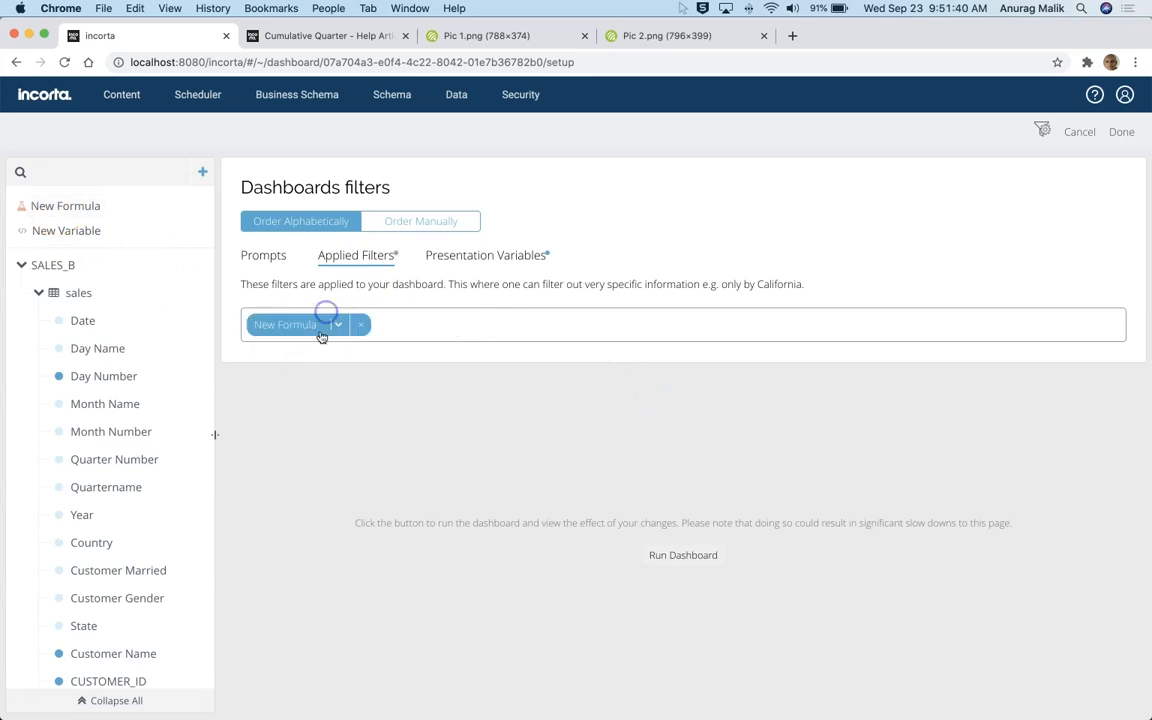
Define the applied filter formula as between(SALES_B.sales.Year, 2010-$p_n, 2010) and save the dashboard filters
left_click(337, 324)
left_click(459, 483)
type("between(     SALES_B.sales.Year,     2010-$p_n,     2010")
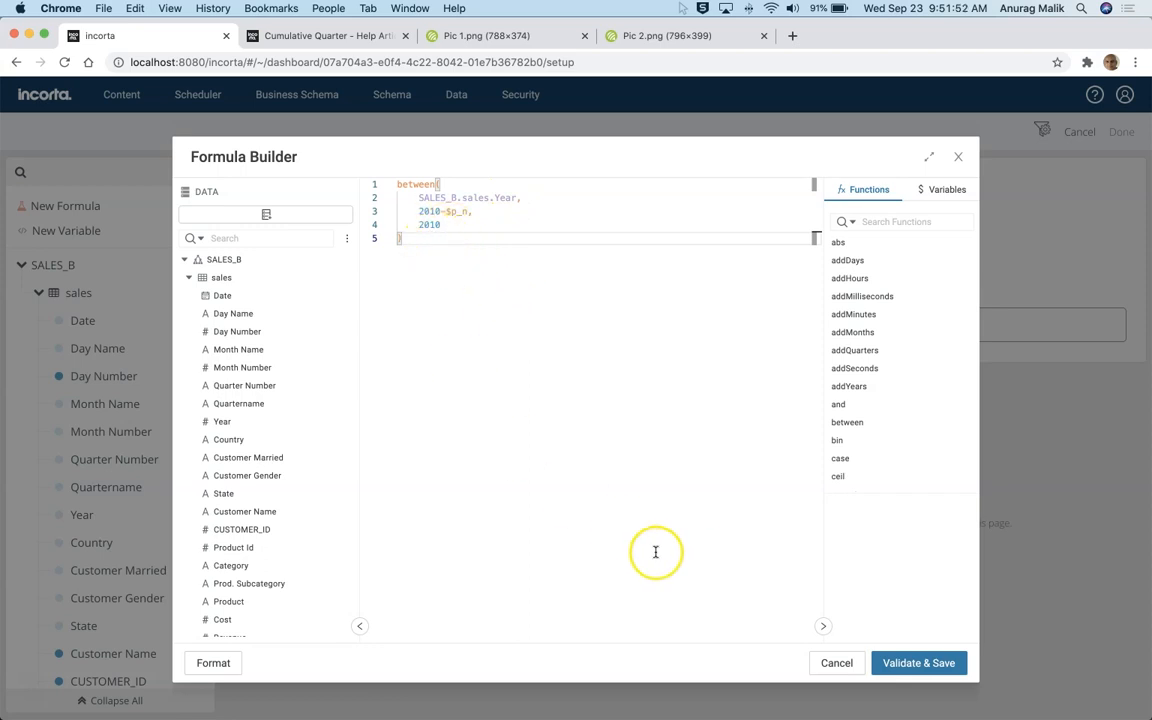
left_click(915, 662)
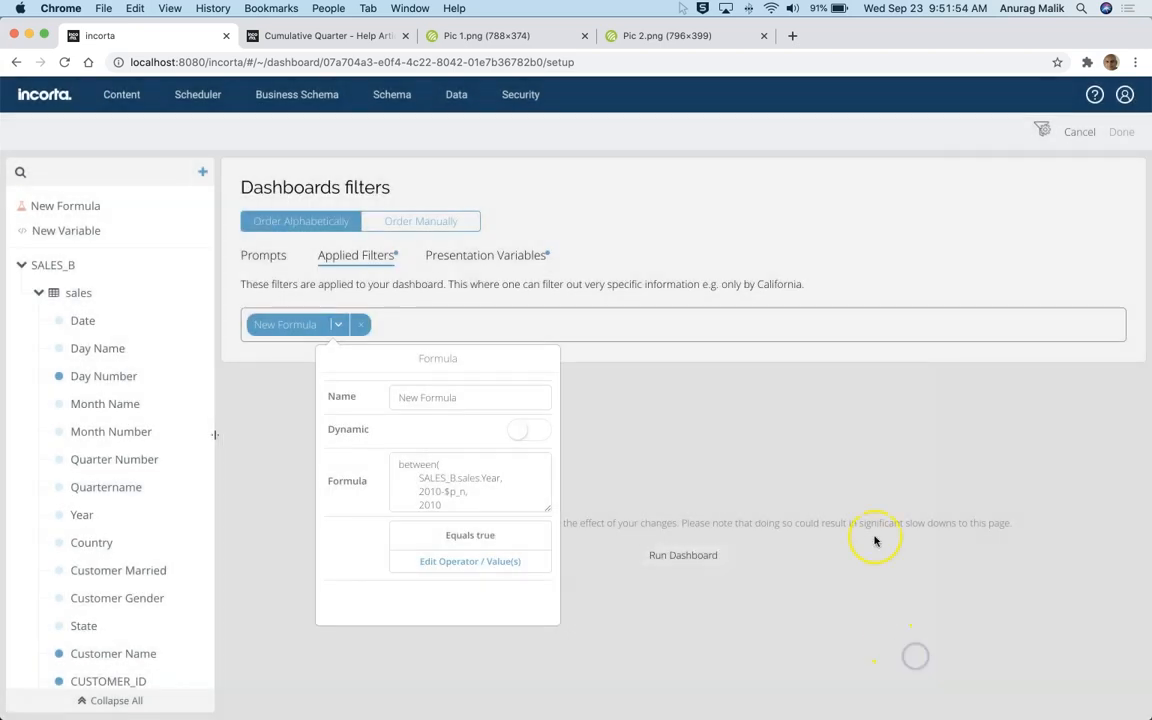
left_click(1023, 206)
left_click(1121, 131)
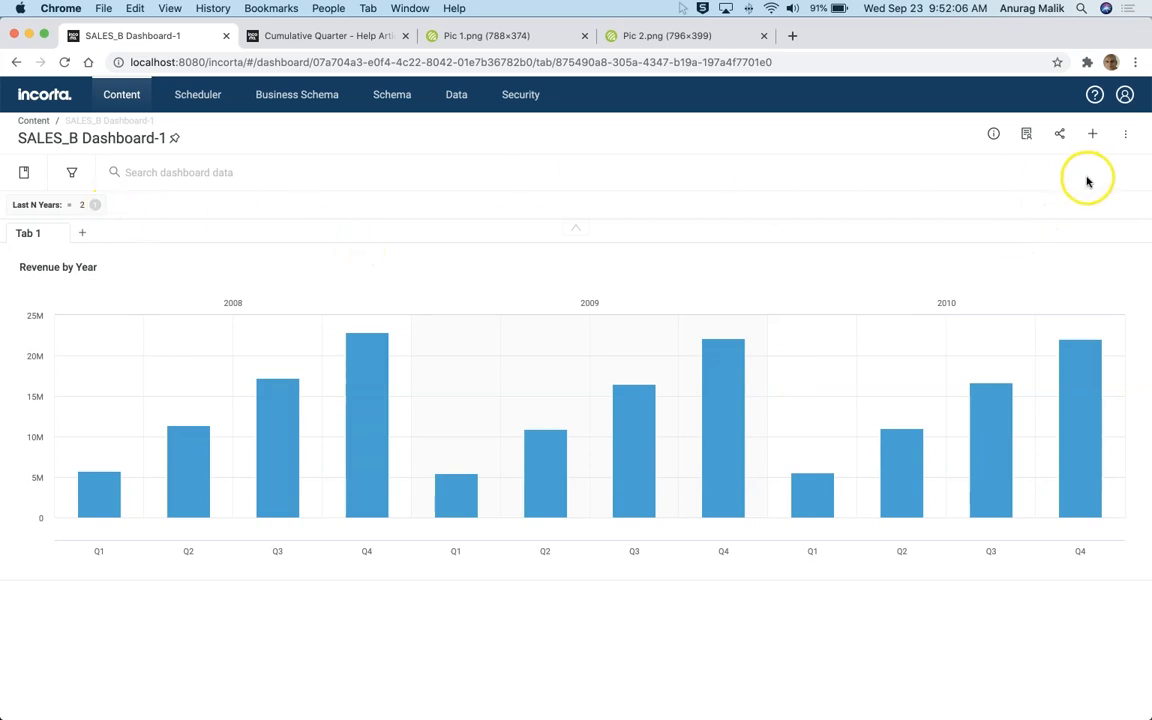
Correct the start year in the dashboard's applied filter formula so that a Last N Years value of 2 keeps only 2009 and 2010, and save
left_click(1125, 134)
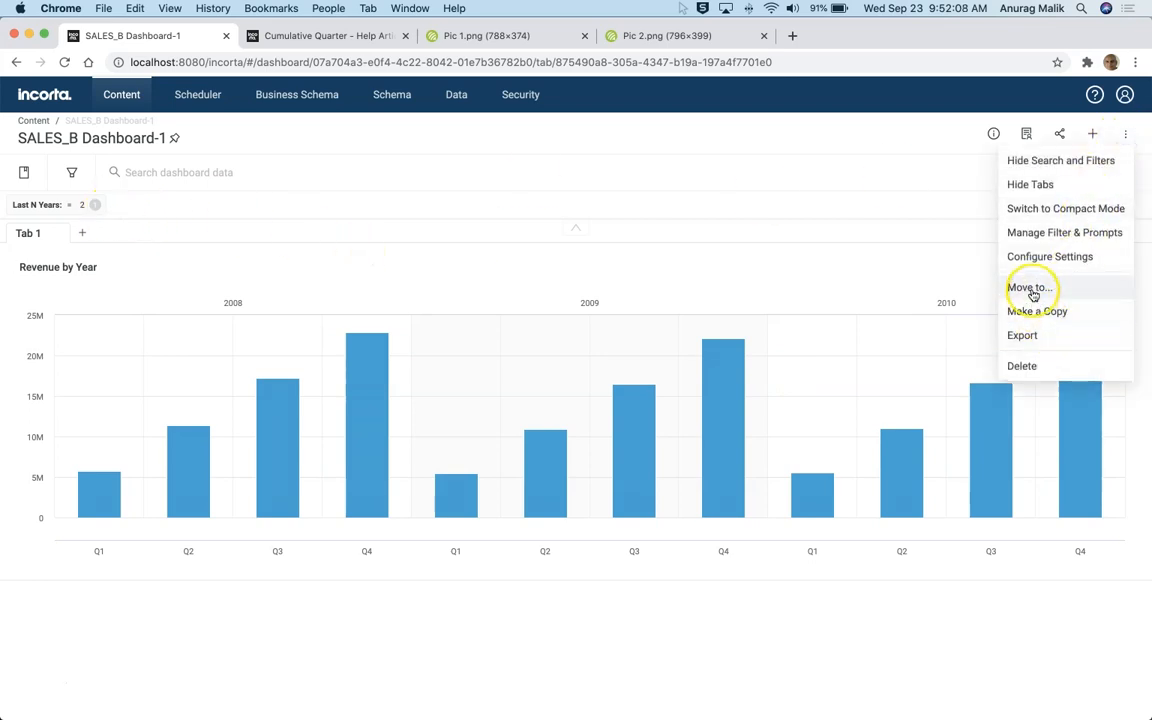
left_click(1041, 236)
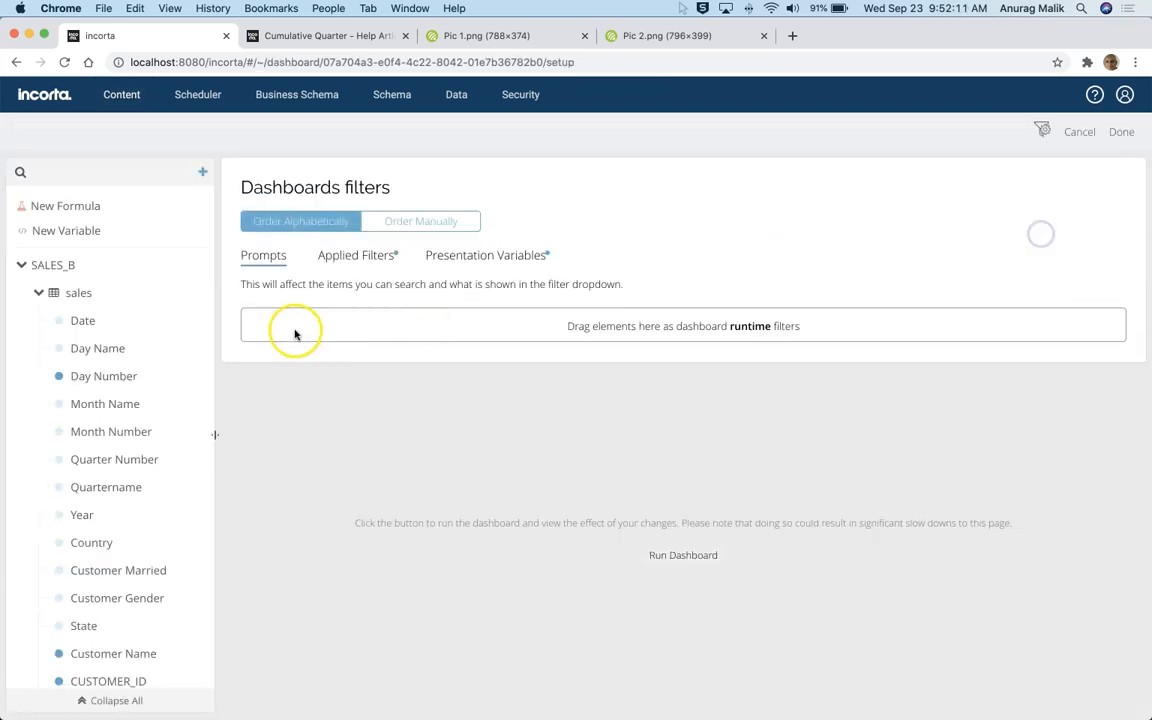
left_click(487, 255)
left_click(358, 255)
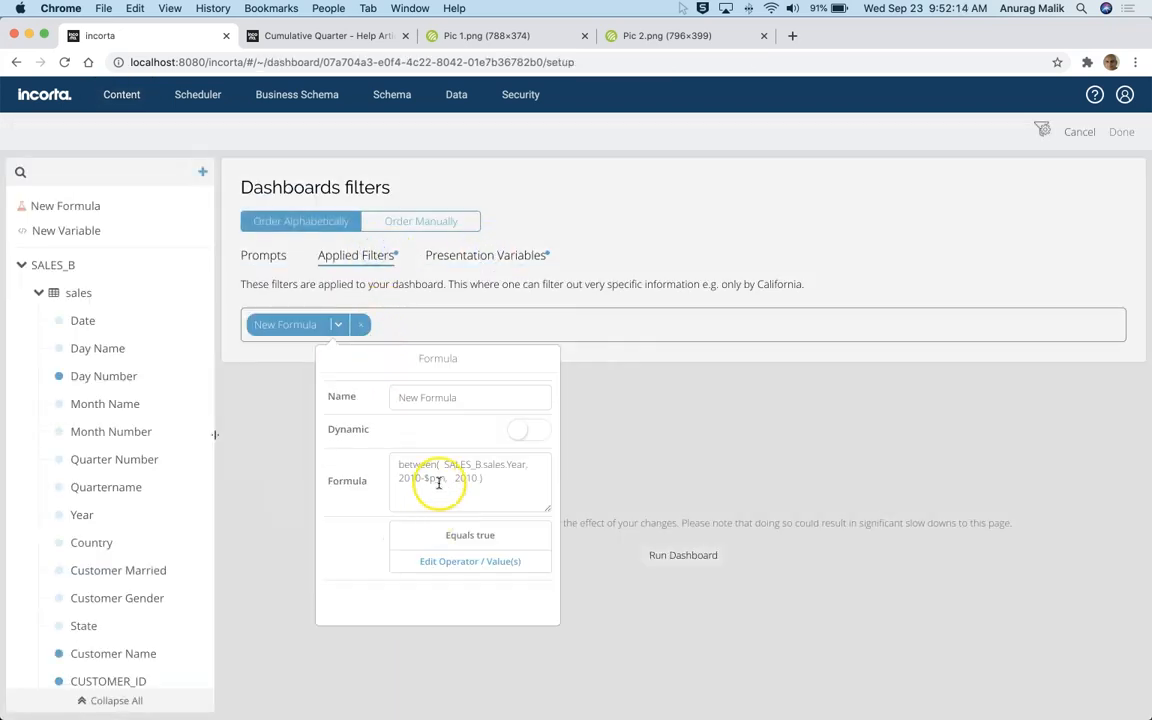
left_click(438, 483)
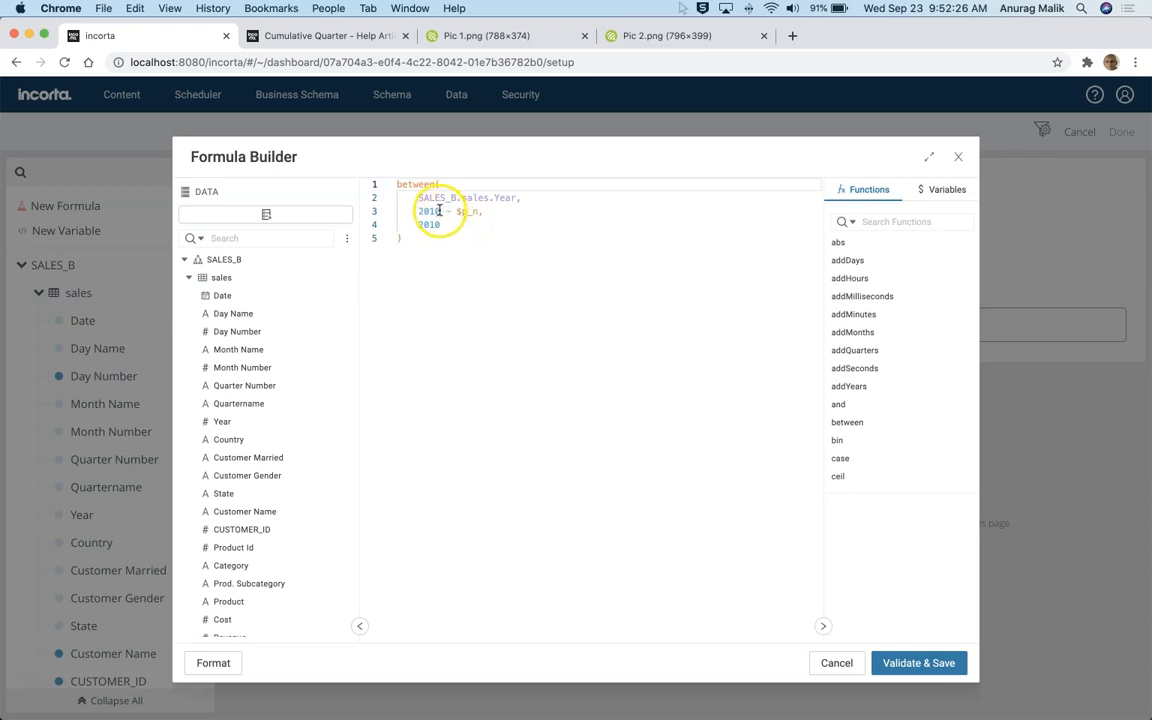
left_click(478, 211)
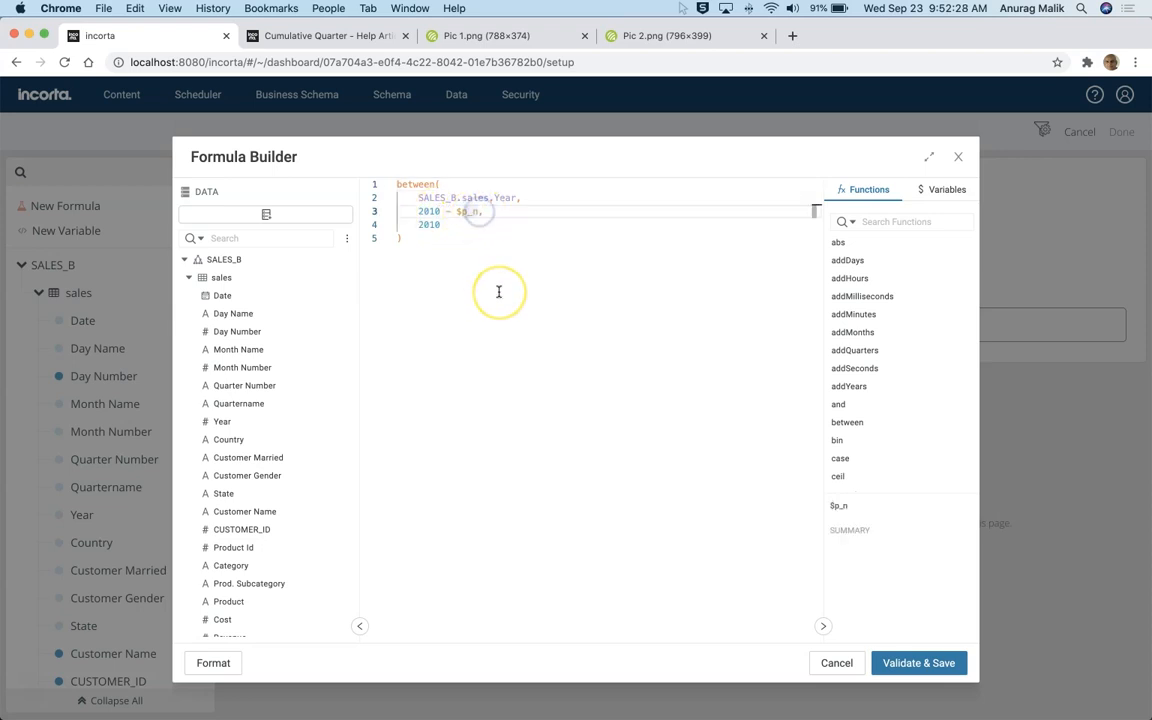
left_click(905, 663)
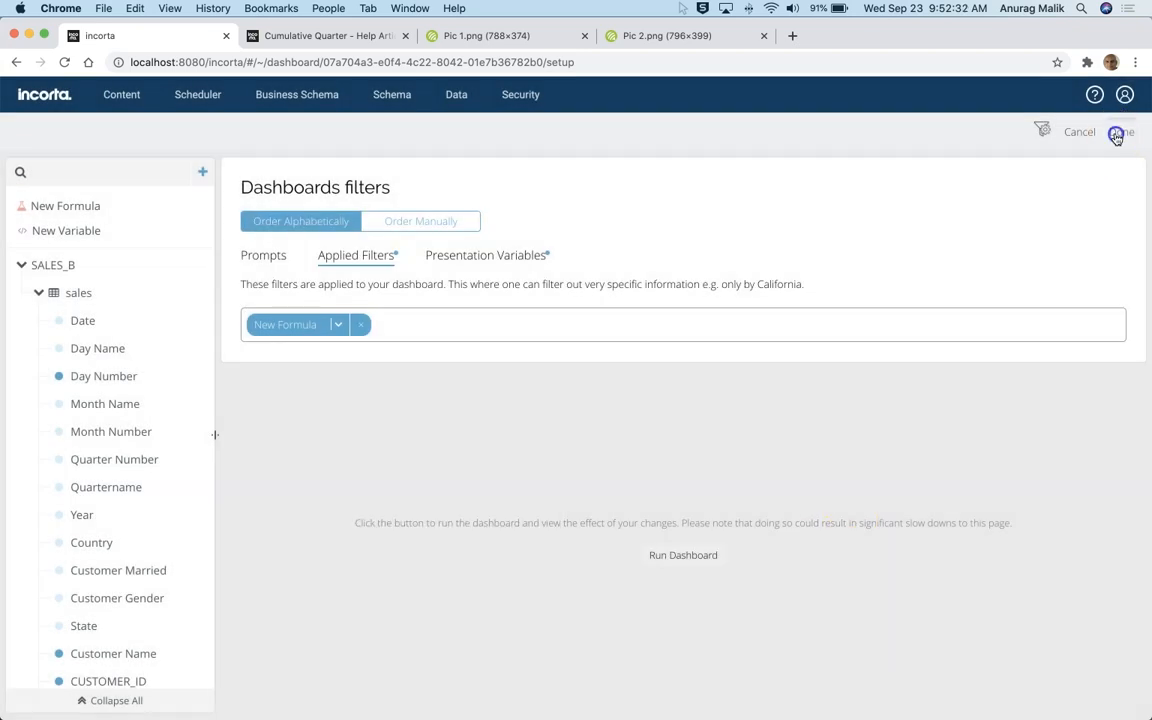
left_click(1121, 131)
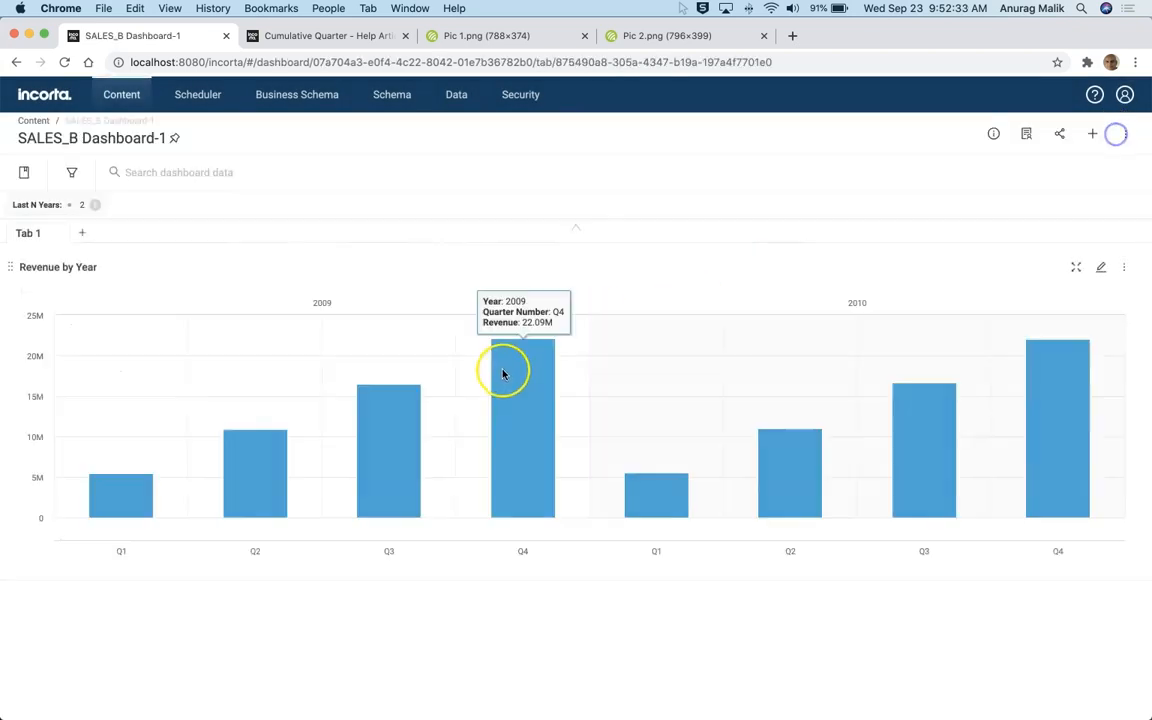
Add the value 3 to the Last N Years dashboard filter and apply it
left_click(80, 206)
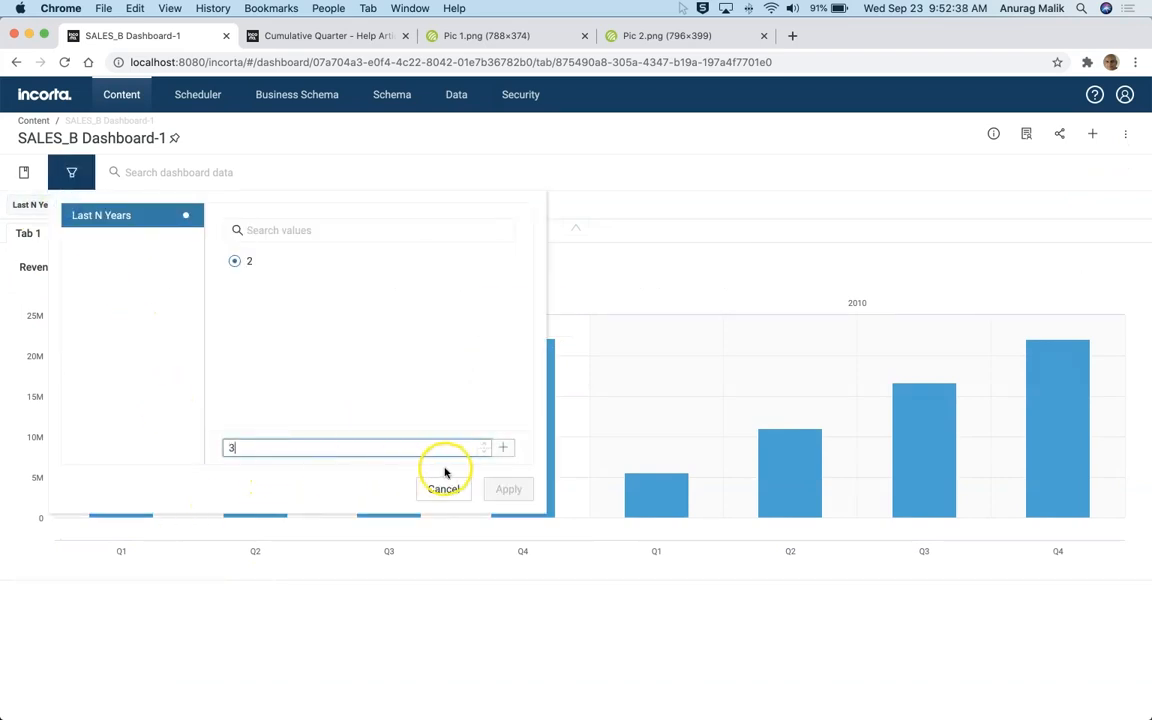
left_click(503, 447)
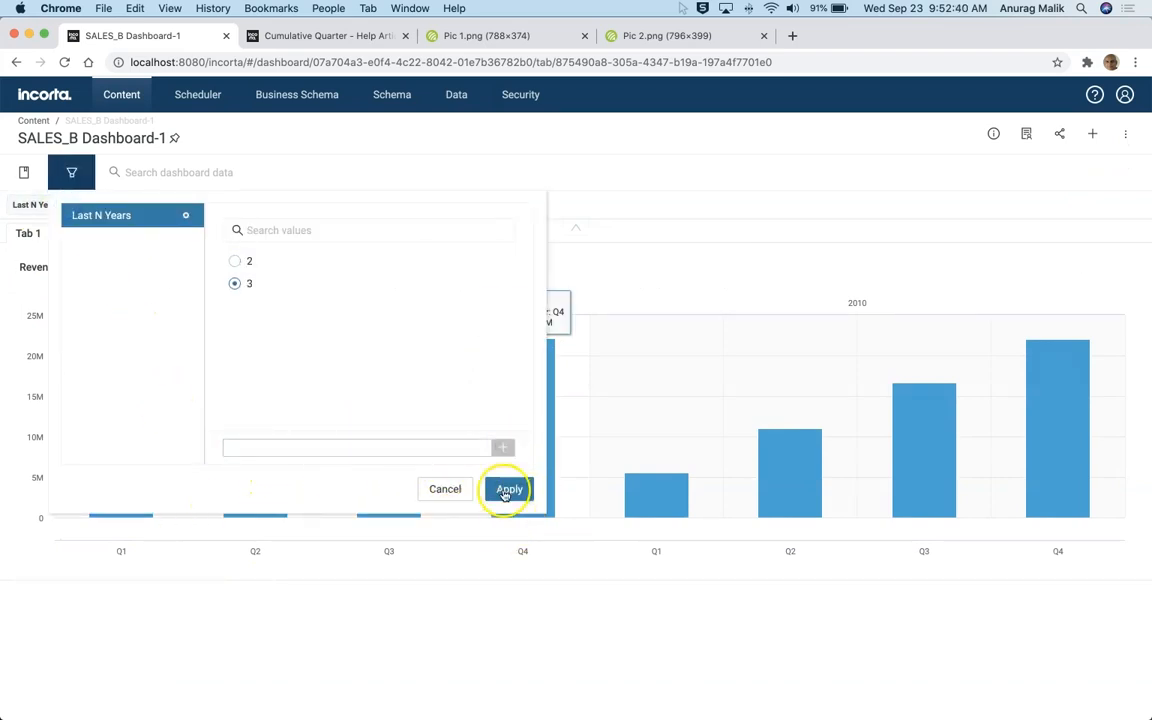
left_click(508, 490)
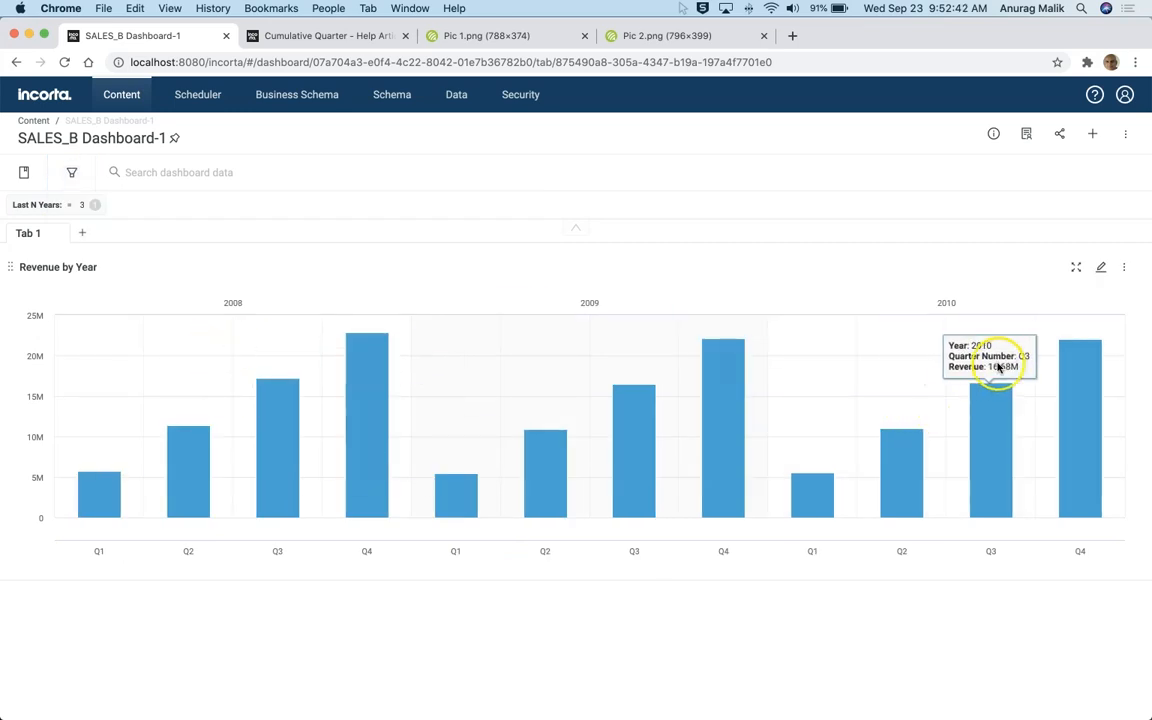
Retitle the revenue insight as "Revenue by Year for Last $$p_n Years" and save it
left_click(1100, 268)
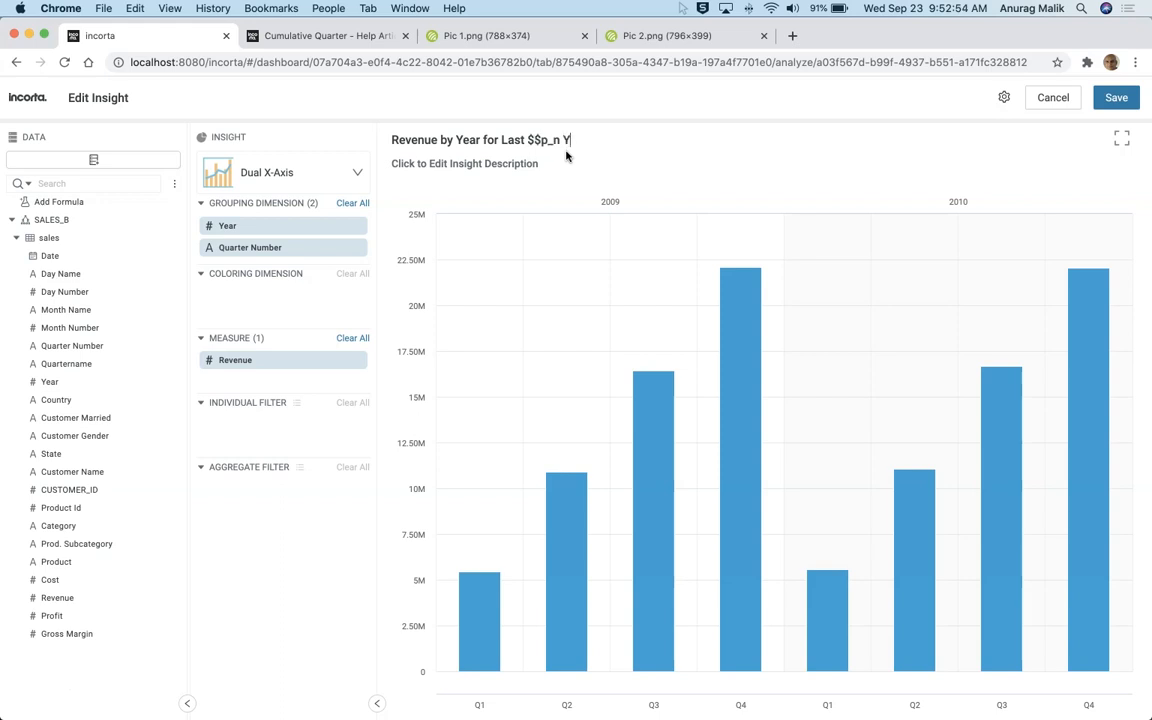
left_click(1116, 97)
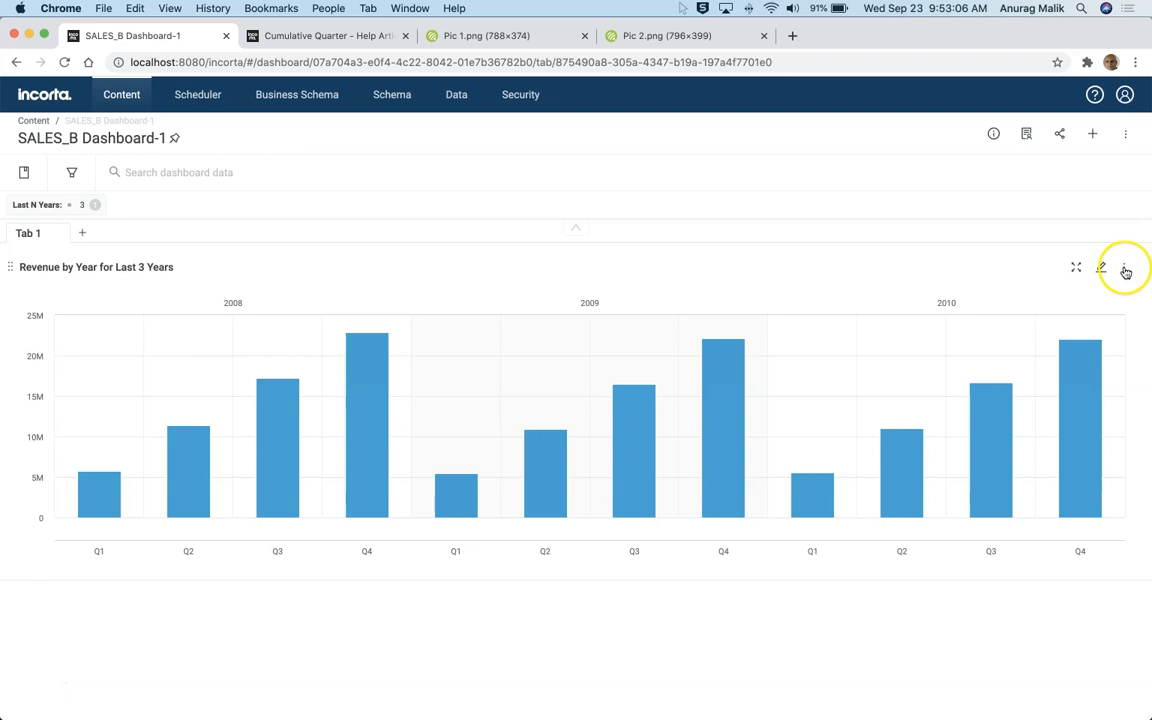
Duplicate the revenue insight on the same dashboard and turn off the running total of the Revenue measure in the copy
left_click(1124, 268)
left_click(1075, 458)
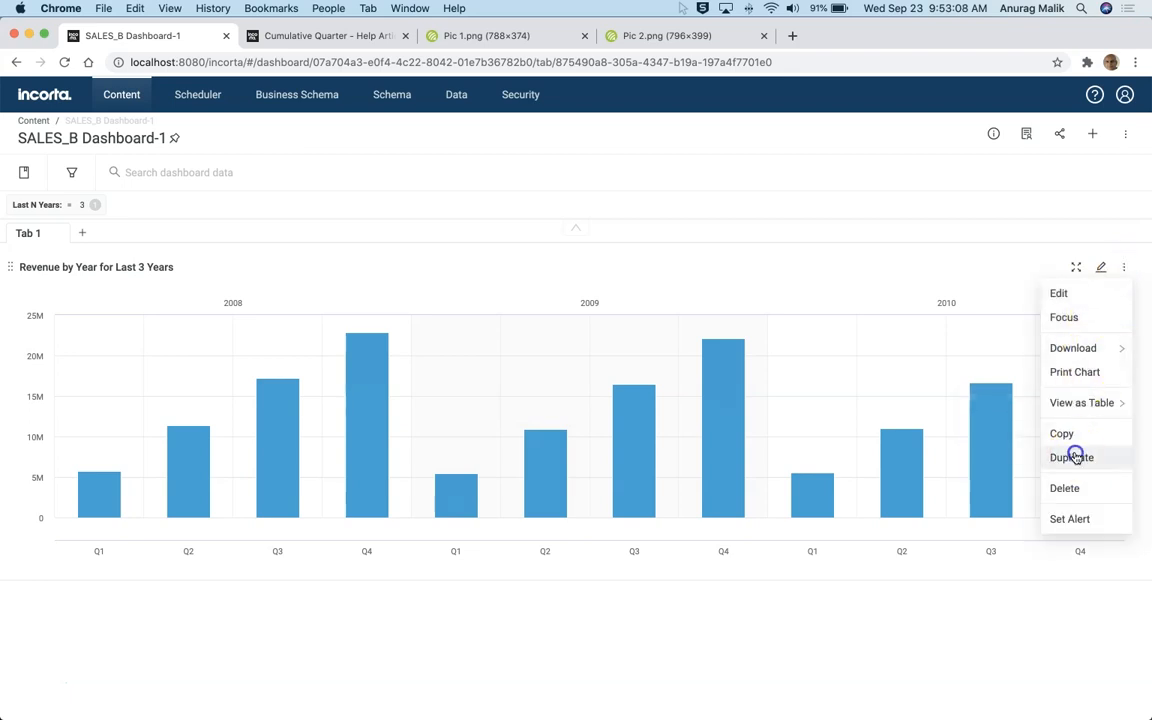
left_click(1101, 407)
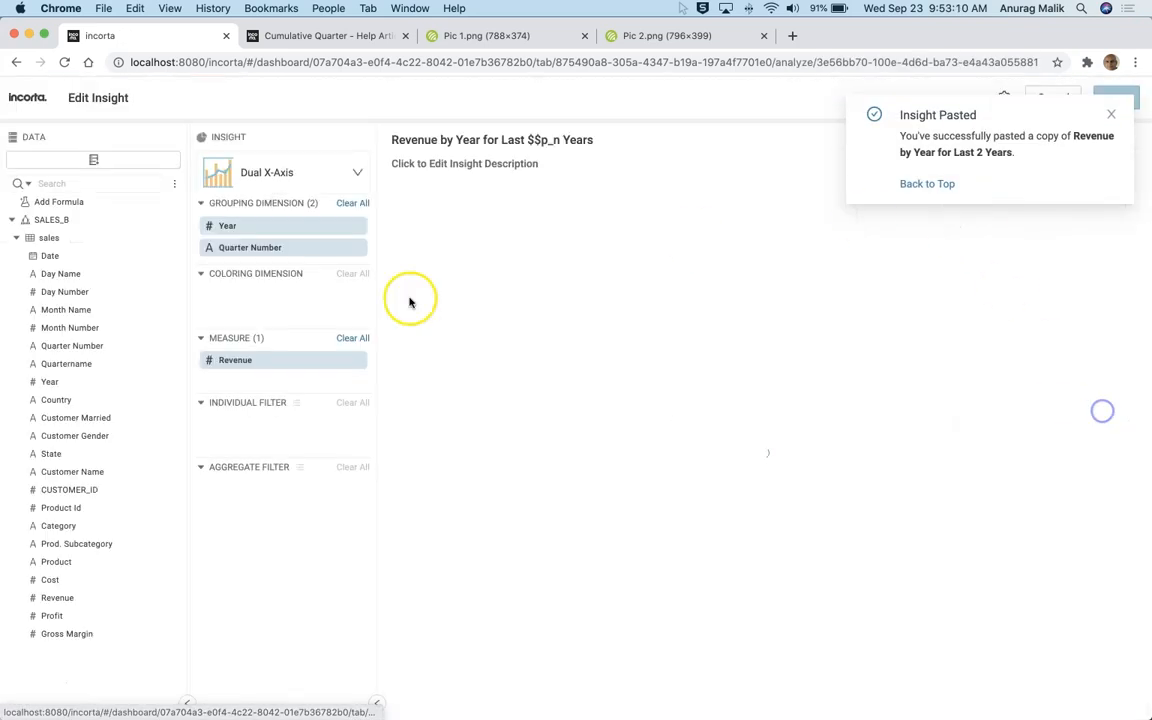
left_click(335, 360)
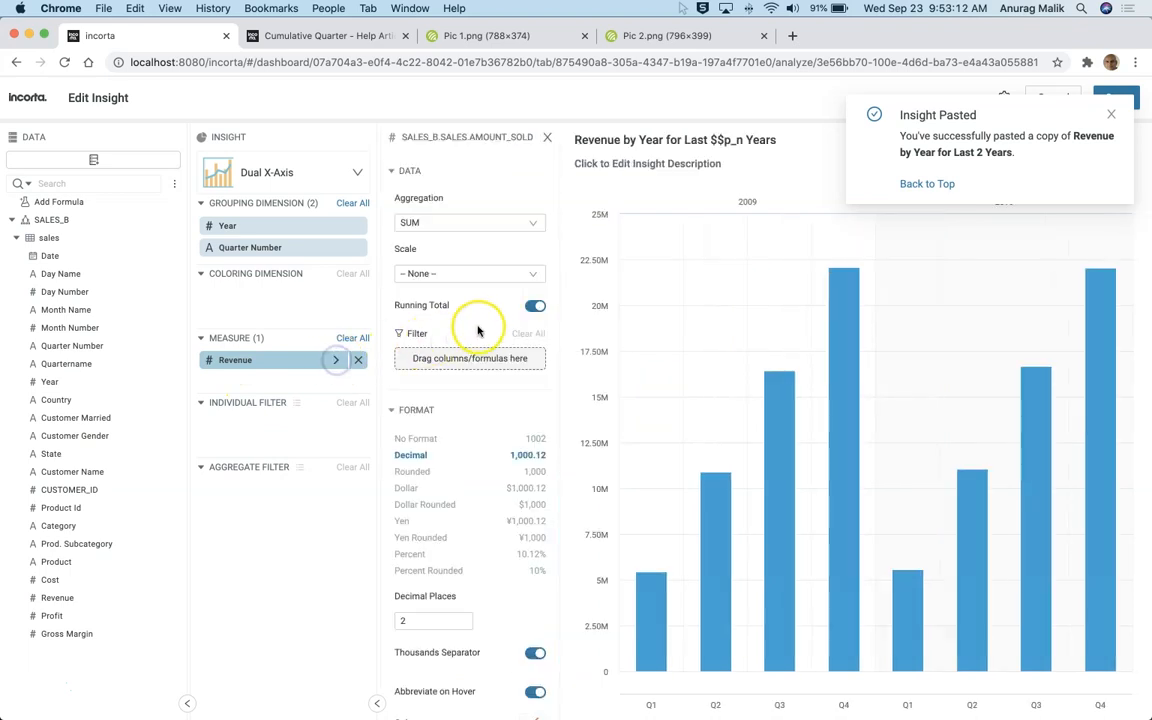
left_click(535, 308)
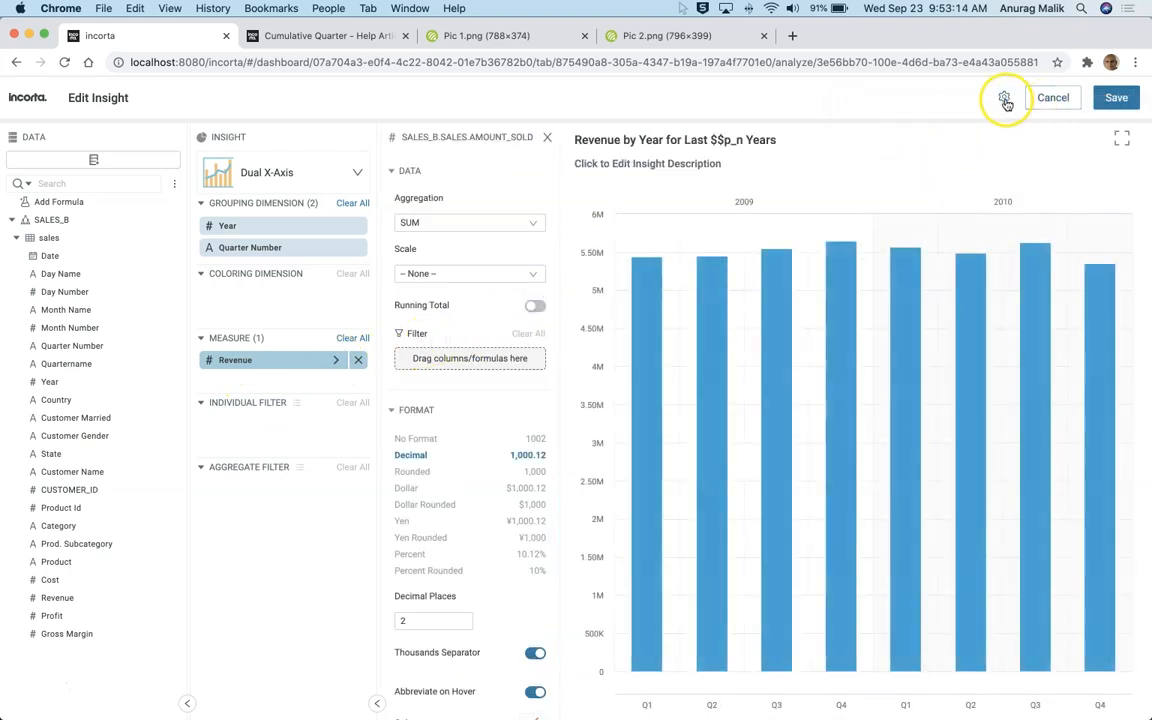
Show value labels above the bars of the duplicated insight and save it
left_click(1004, 98)
left_click(1133, 441)
left_click(1115, 97)
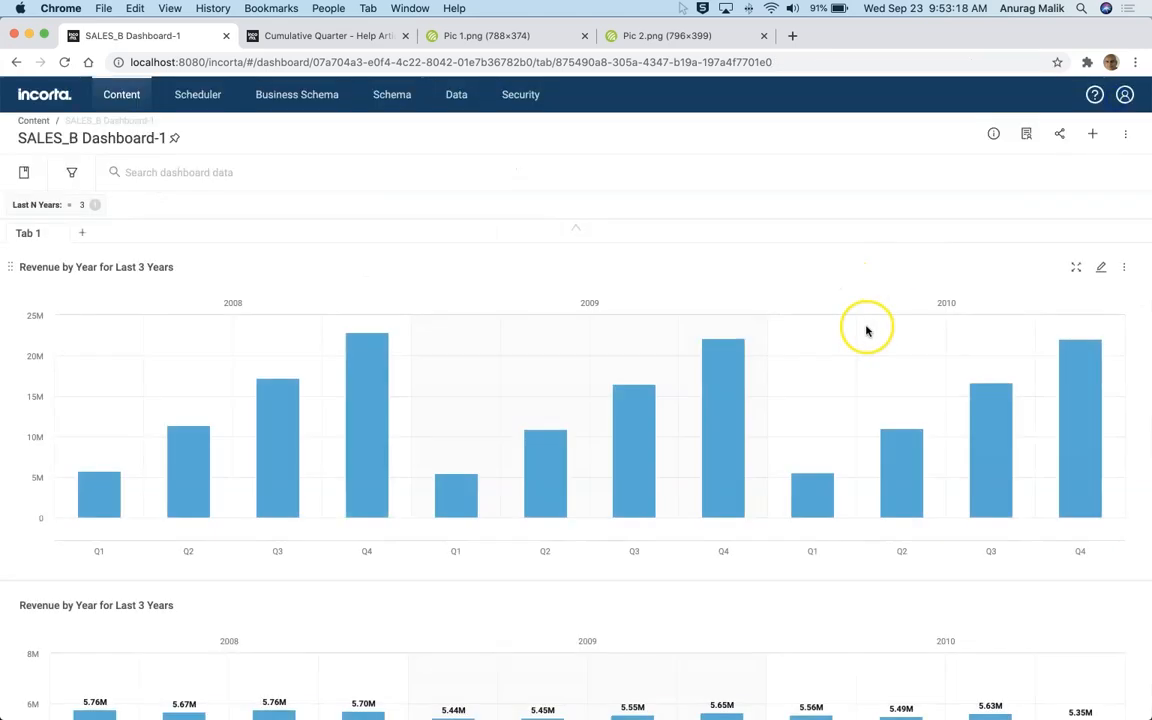
Show value labels above the bars of the original cumulative revenue insight and save it
left_click(1100, 267)
left_click(1004, 98)
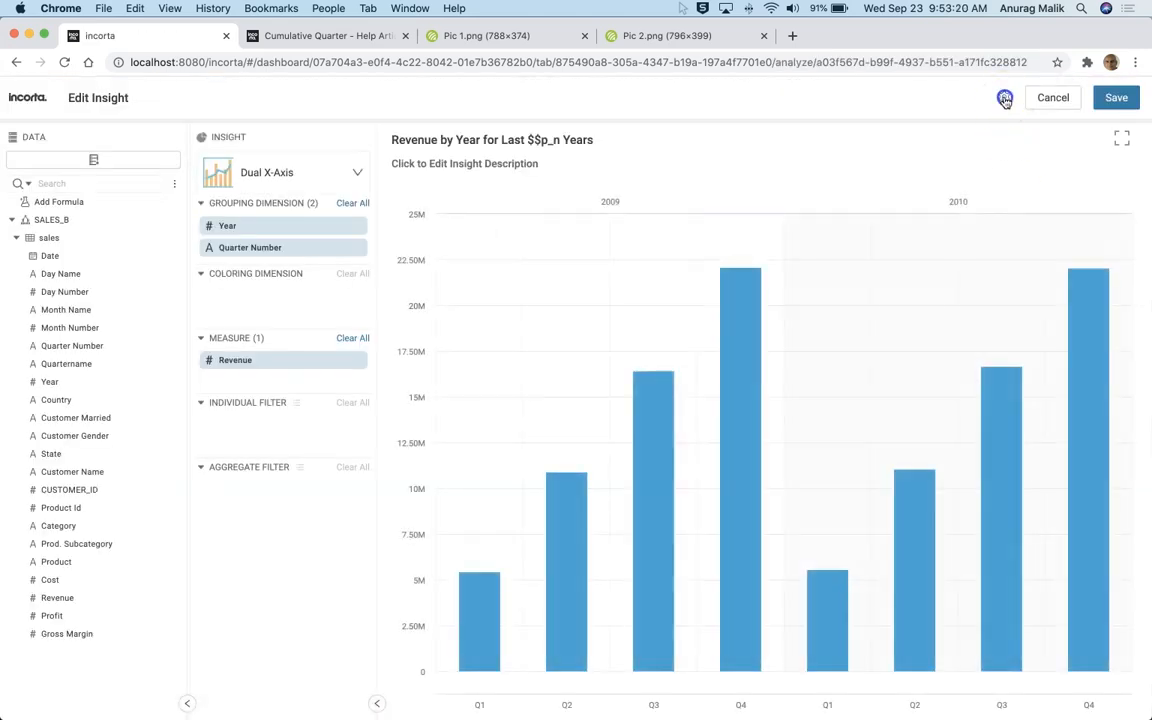
left_click(1122, 443)
left_click(1114, 97)
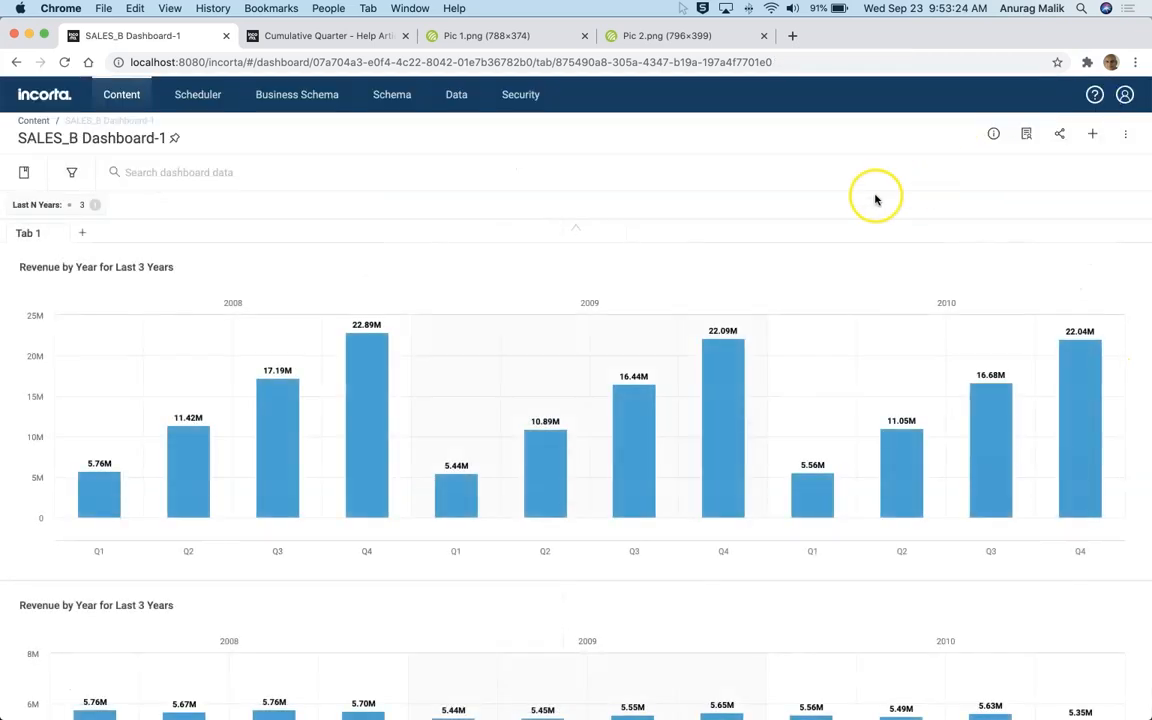
Compare the quarterly values of the cumulative revenue chart with those of the non-cumulative chart below it
scroll(722, 240, "down", 4)
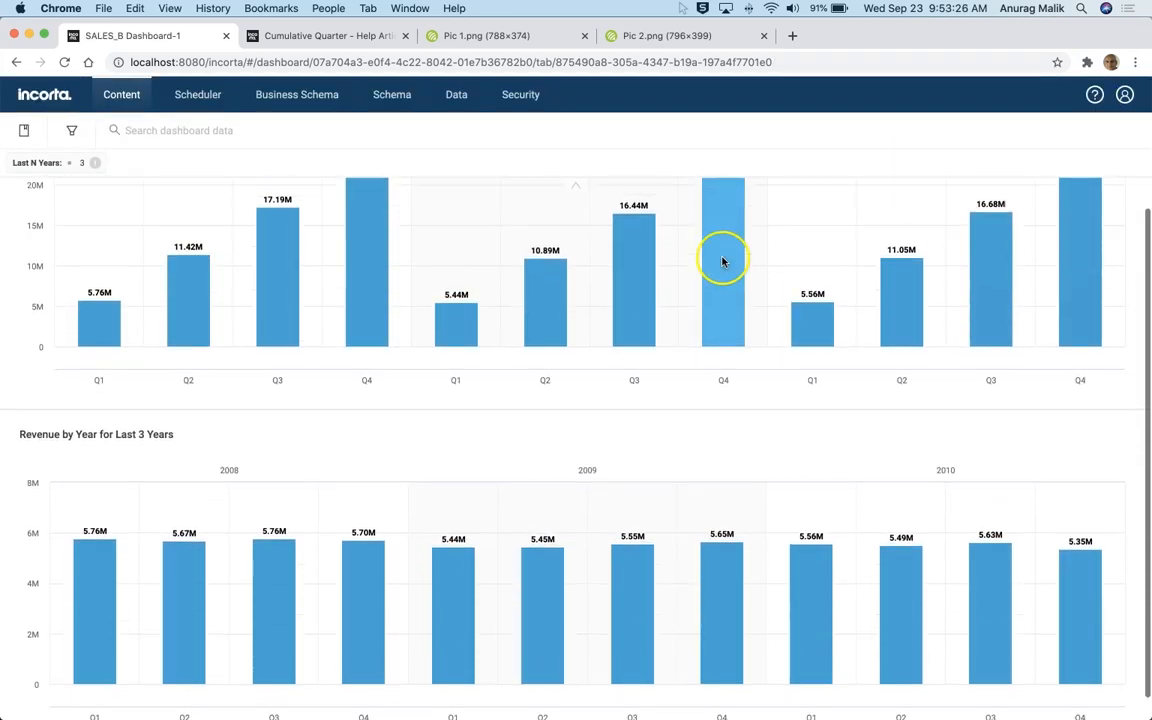
scroll(720, 262, "up", 1)
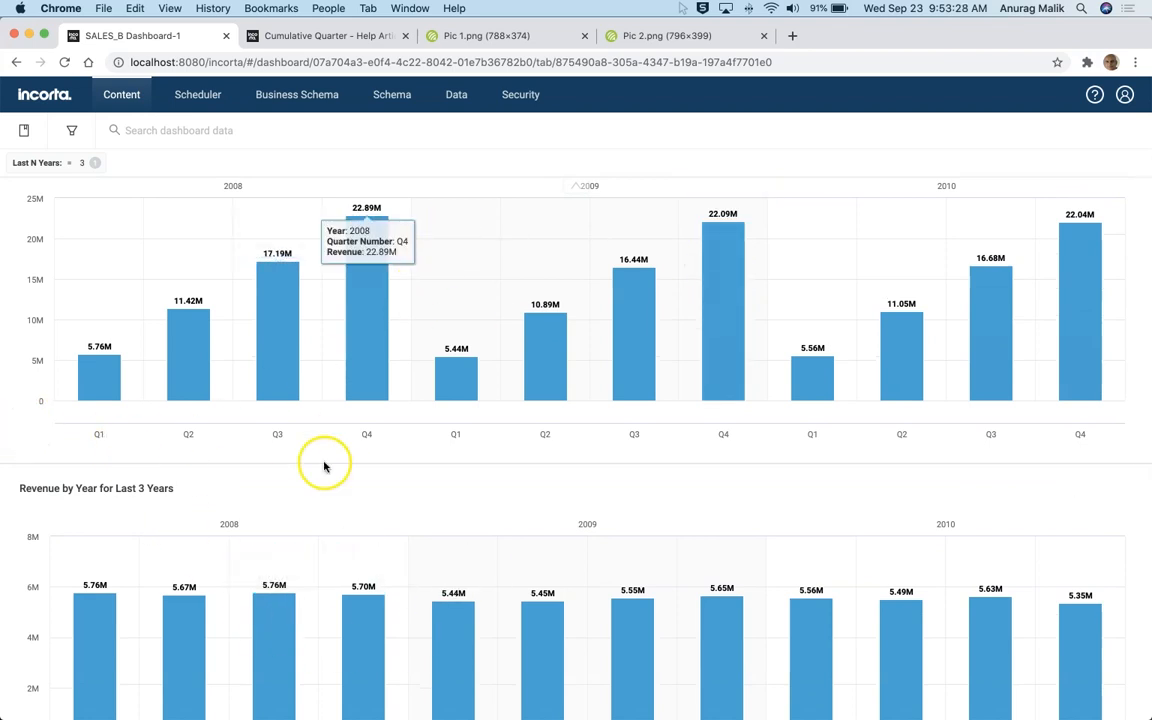
scroll(283, 484, "down", 2)
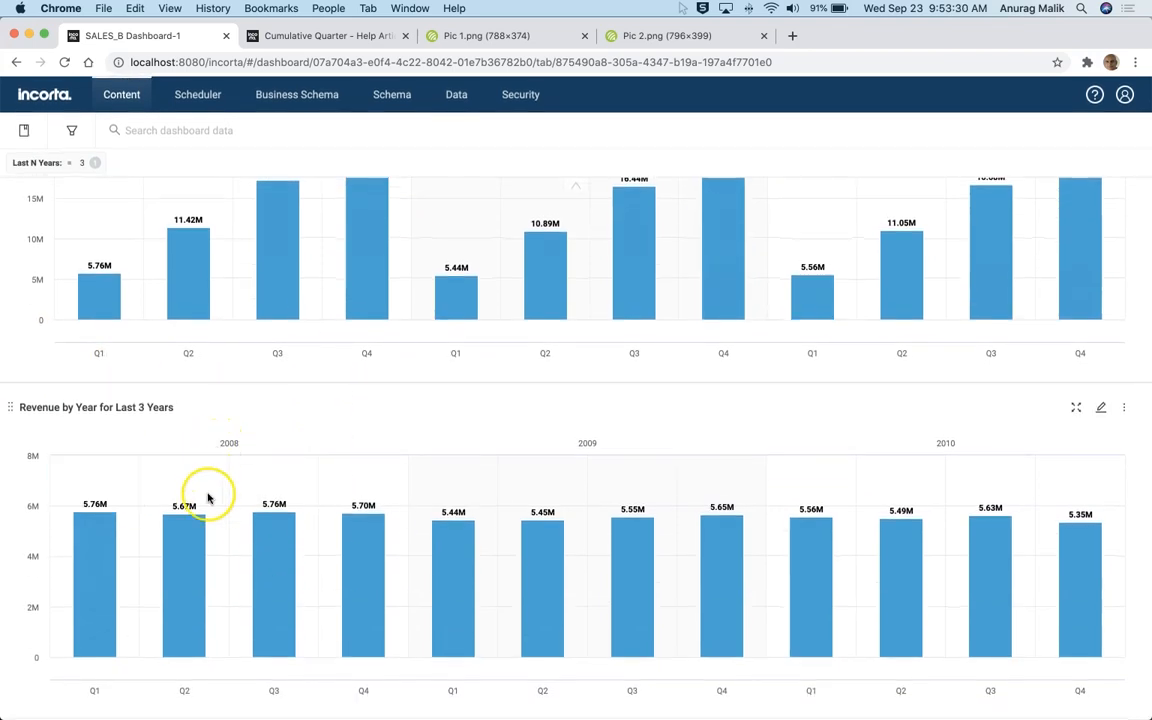
scroll(270, 385, "up", 1)
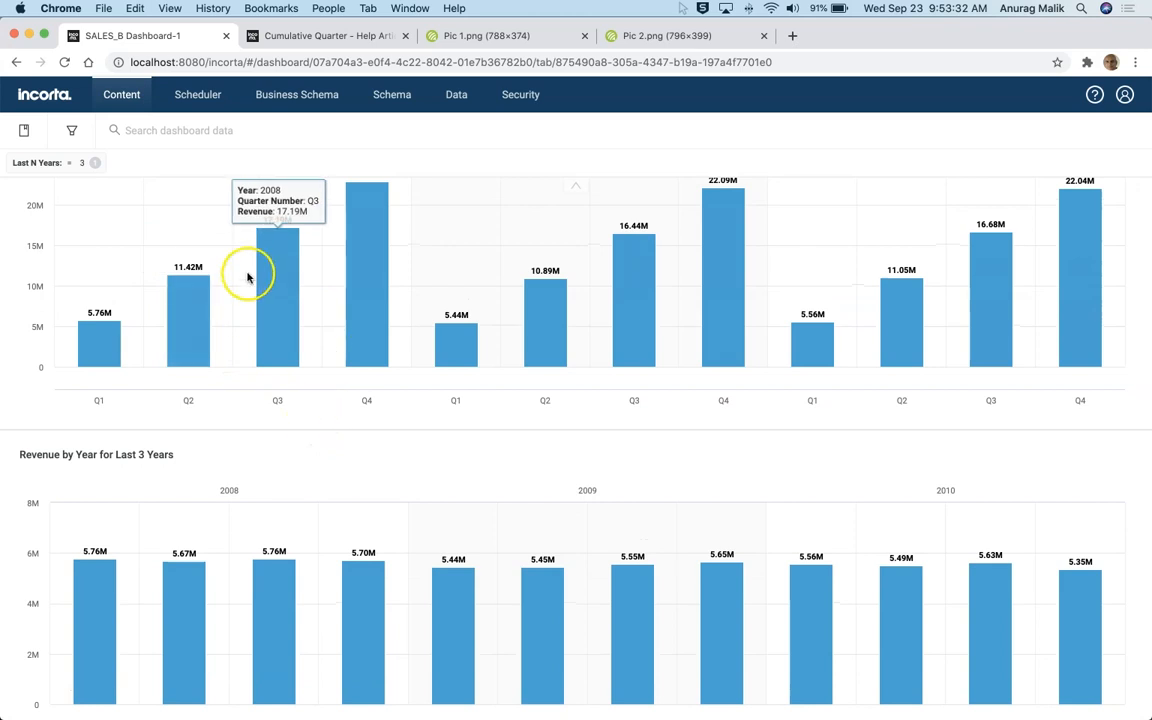
scroll(300, 330, "up", 2)
scroll(741, 501, "up", 2)
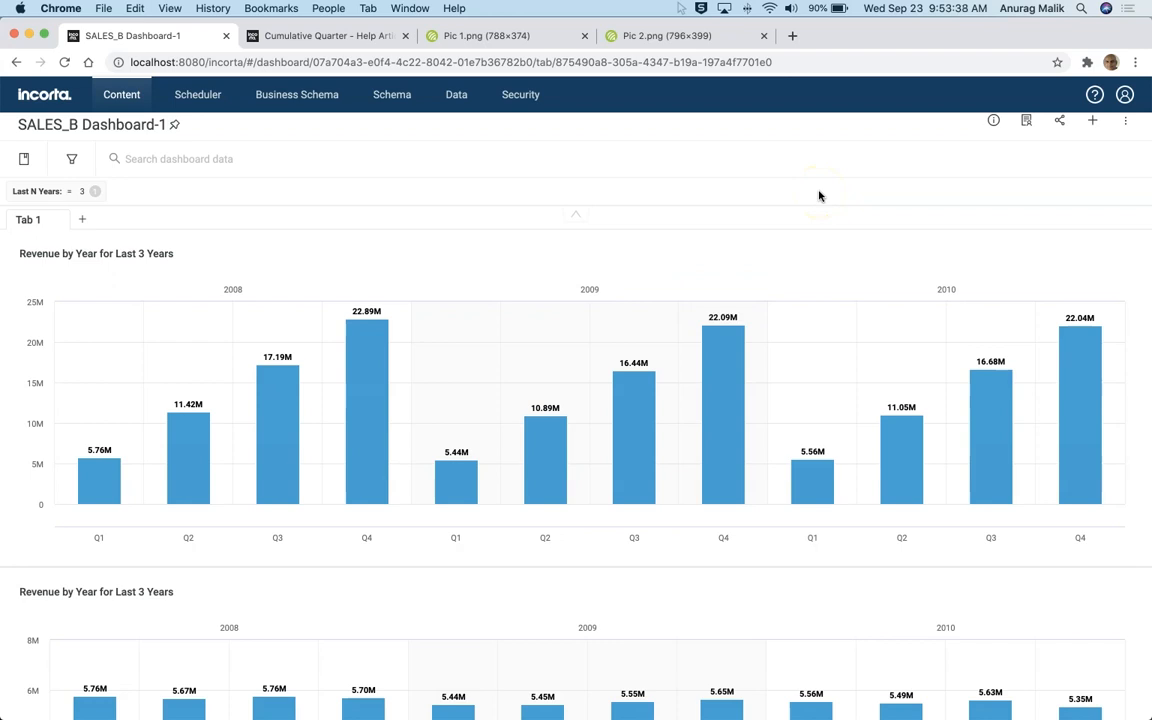
left_click(28, 688)
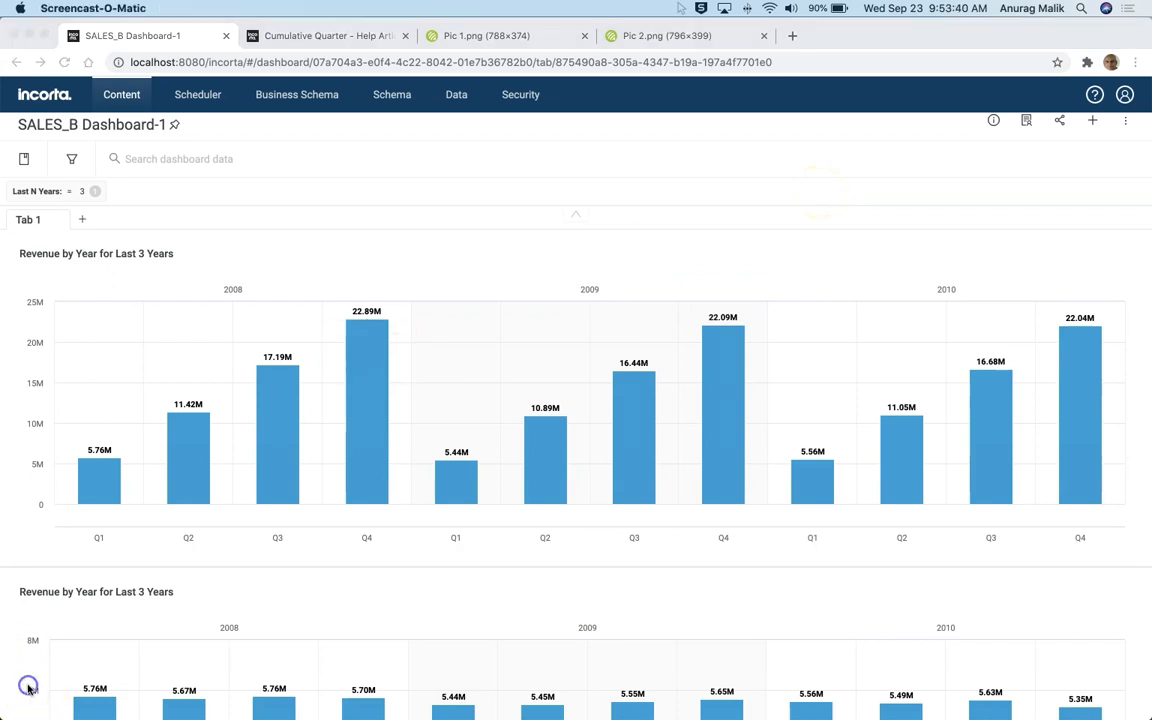